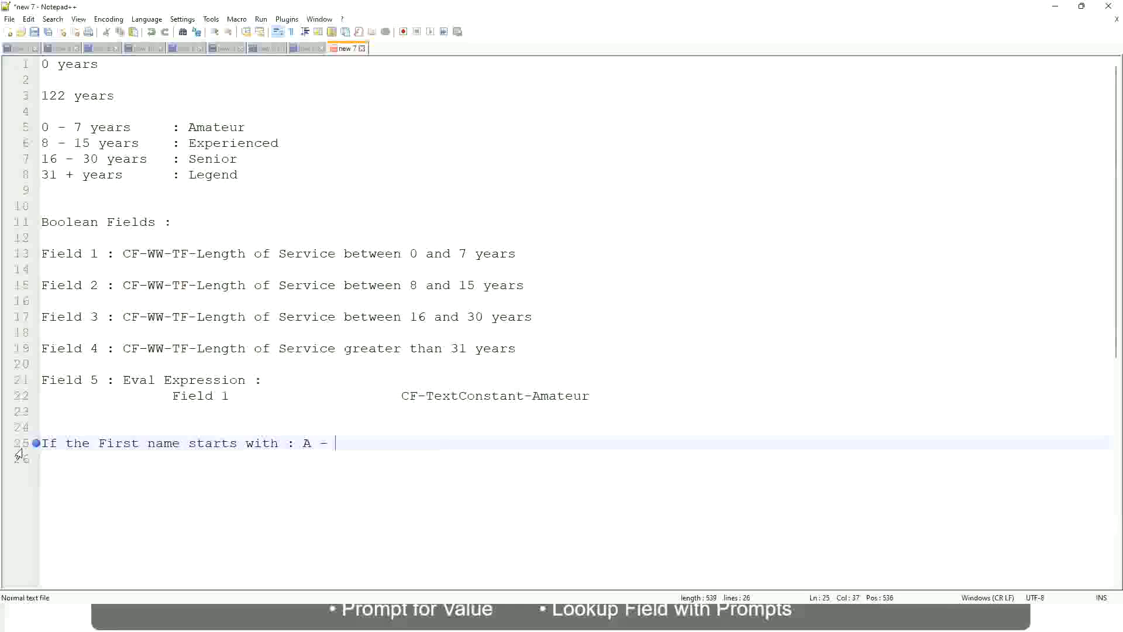
Complete the first-name rule on line 25 with the range A - G and the label A Listers, separated by a colon.
text(G)
text(:)
key(Tab)
key(Tab)
text(A II)
key(BackSpace)
key(BackSpace)
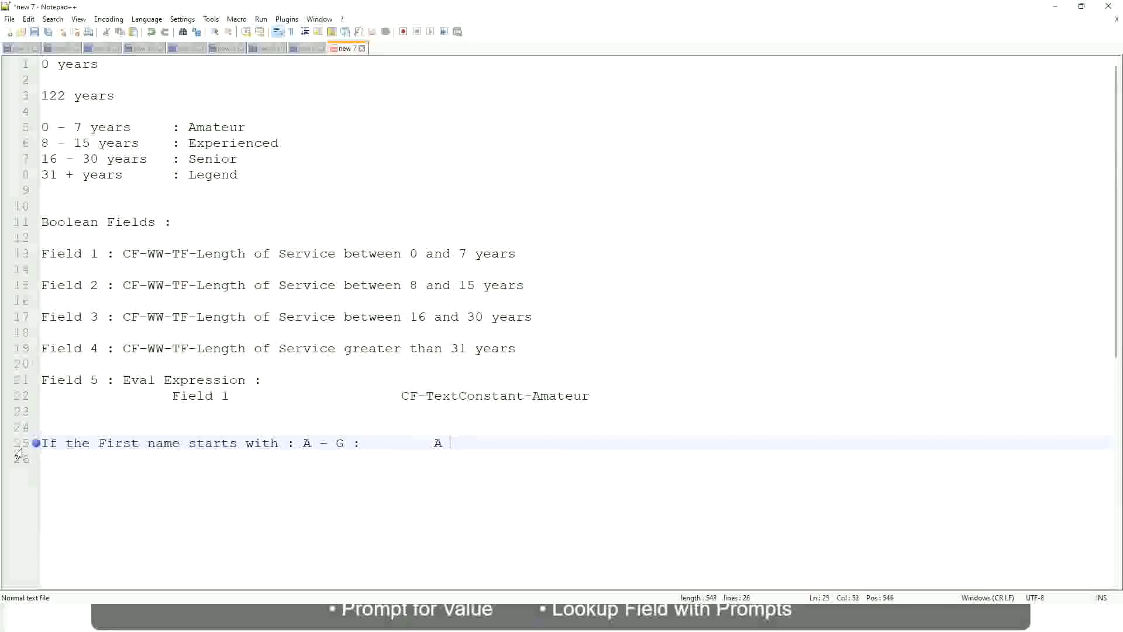
text(Listers)
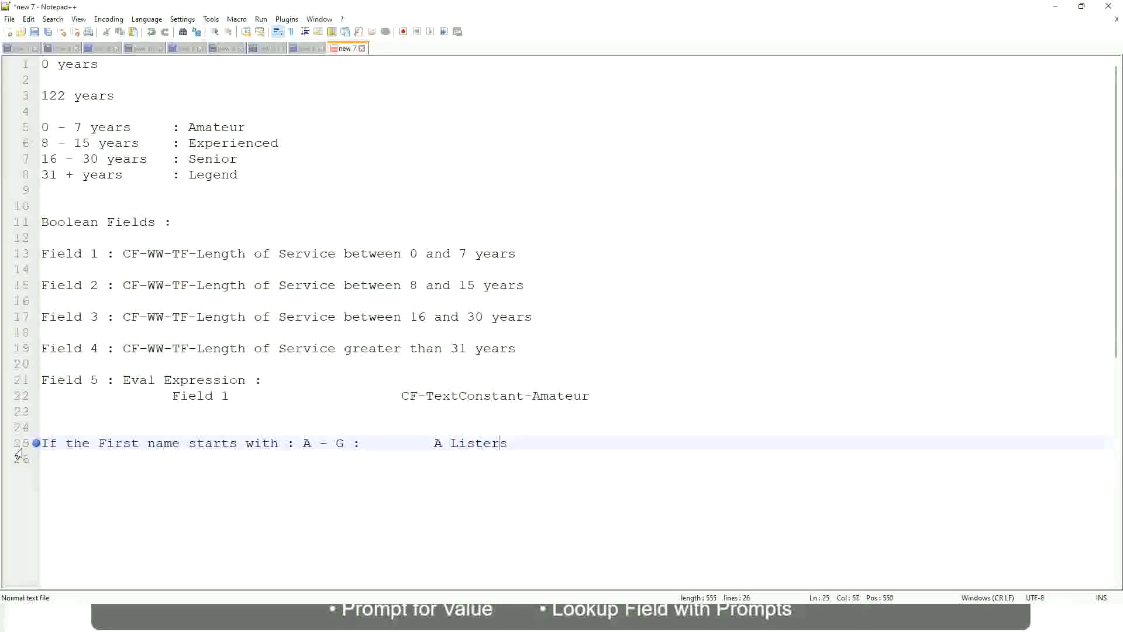
Enclose the A Listers label on line 25 in double quotation marks.
key(ctrl+Left)
key(ctrl+Left)
text("")
key(Left)
key(Left)
key(Left)
key(Left)
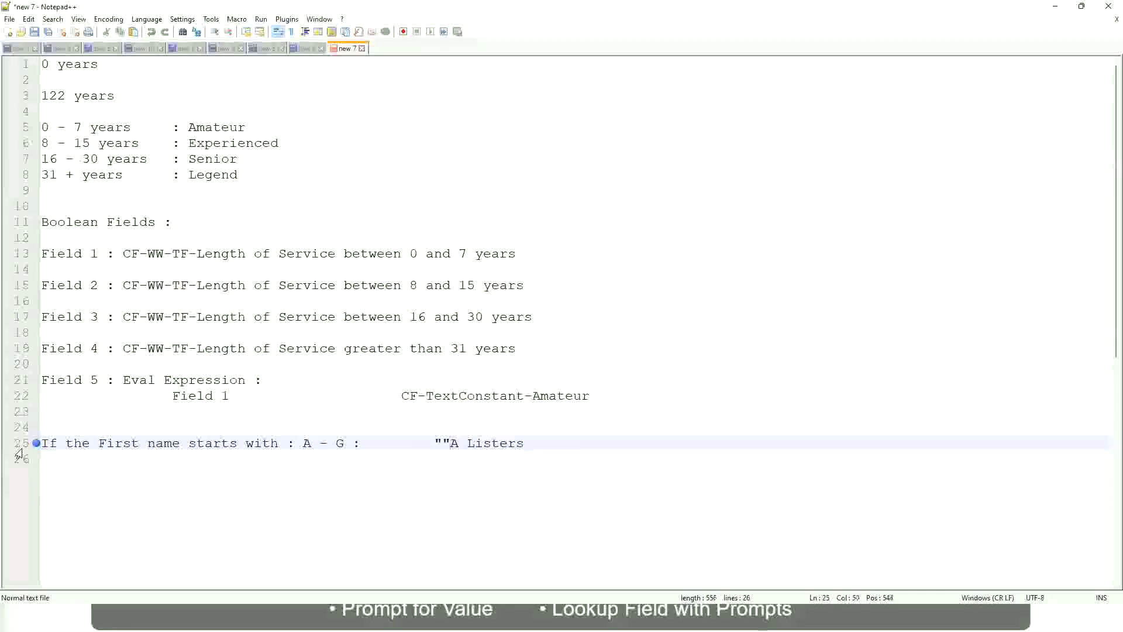
key(BackSpace)
key(Right)
key(End)
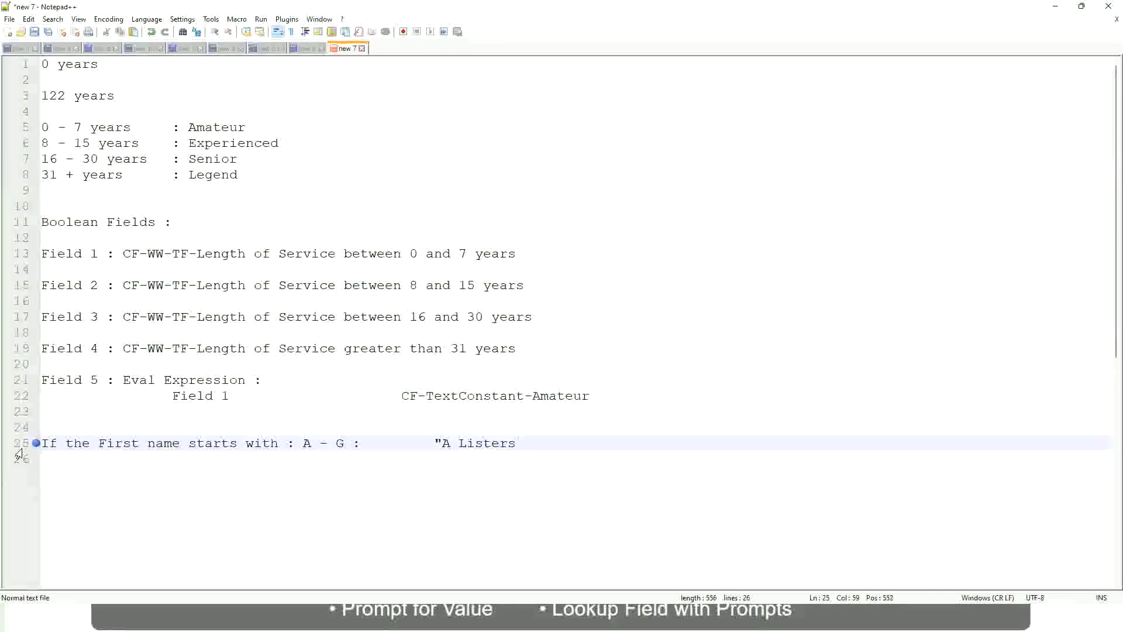
key(Return)
text(")
key(BackSpace)
key(BackSpace)
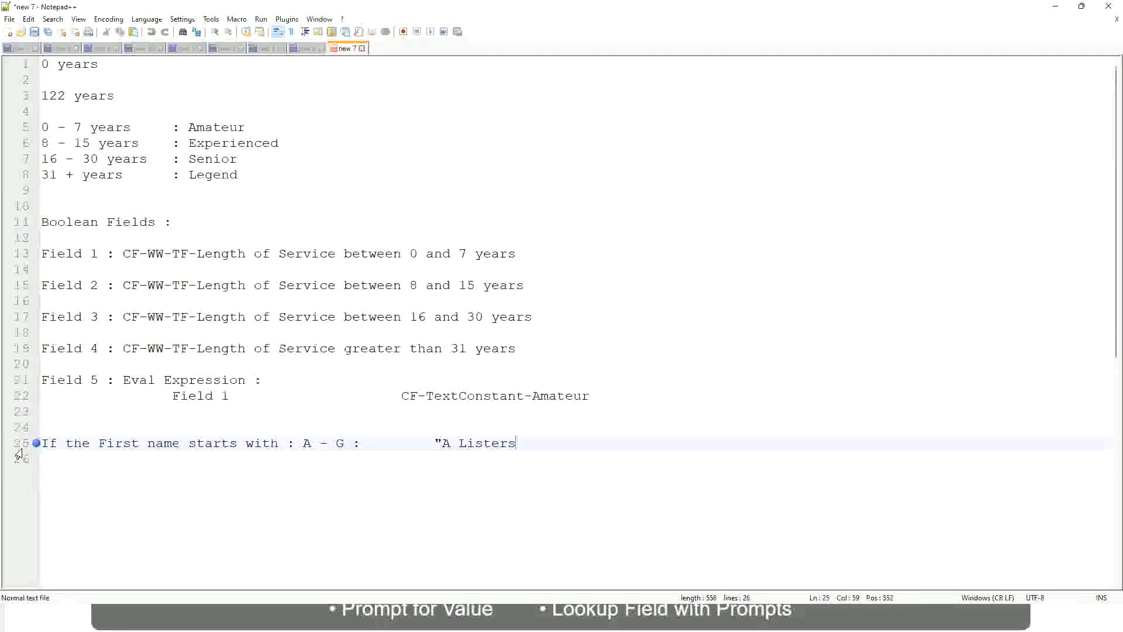
text("")
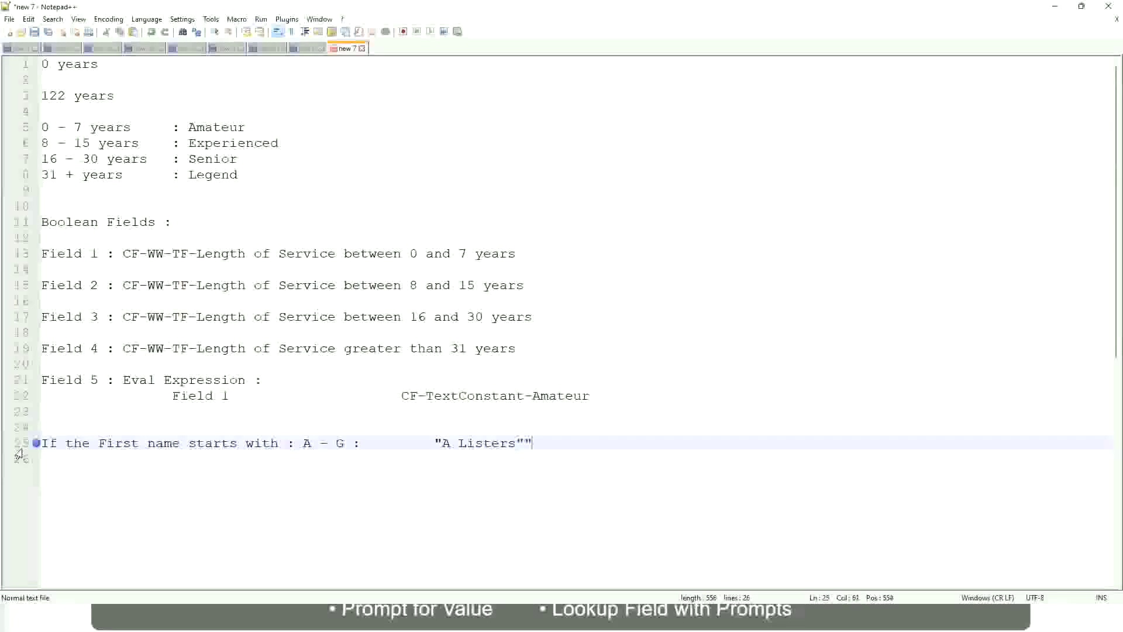
key(BackSpace)
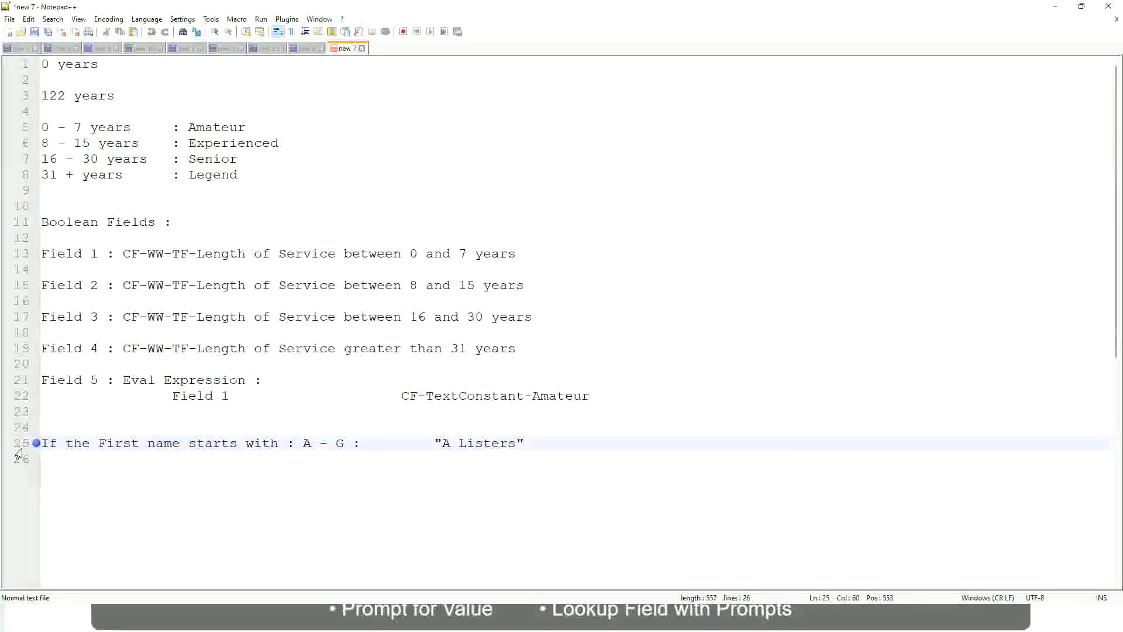
Add a line below for the range H - P with the aligned, quoted label "His Majesty".
key(Return)
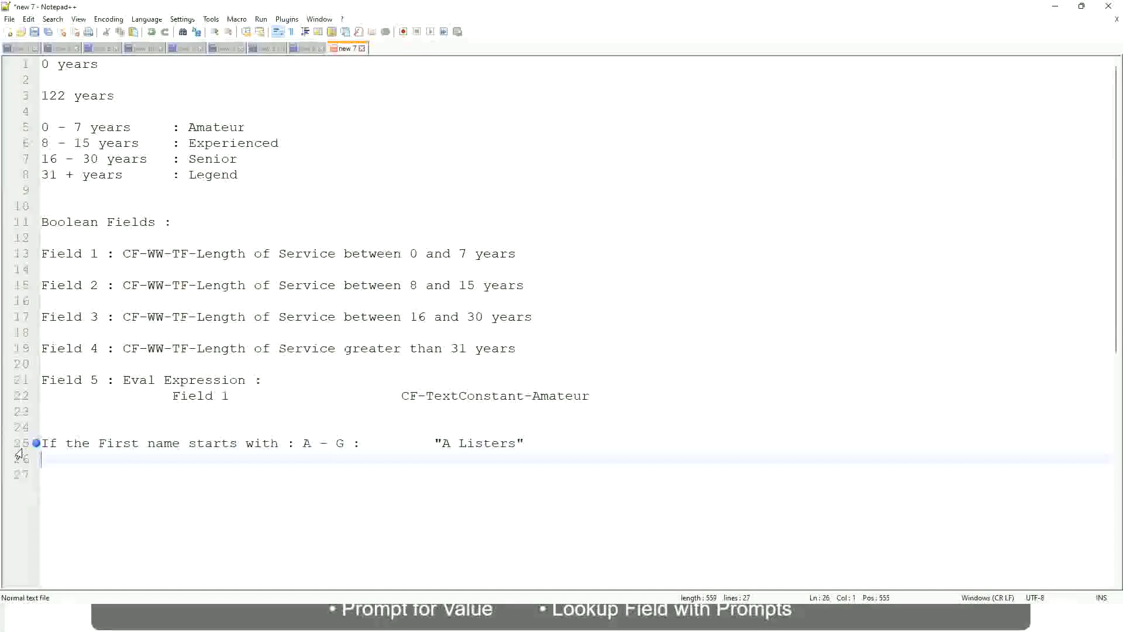
text(H -)
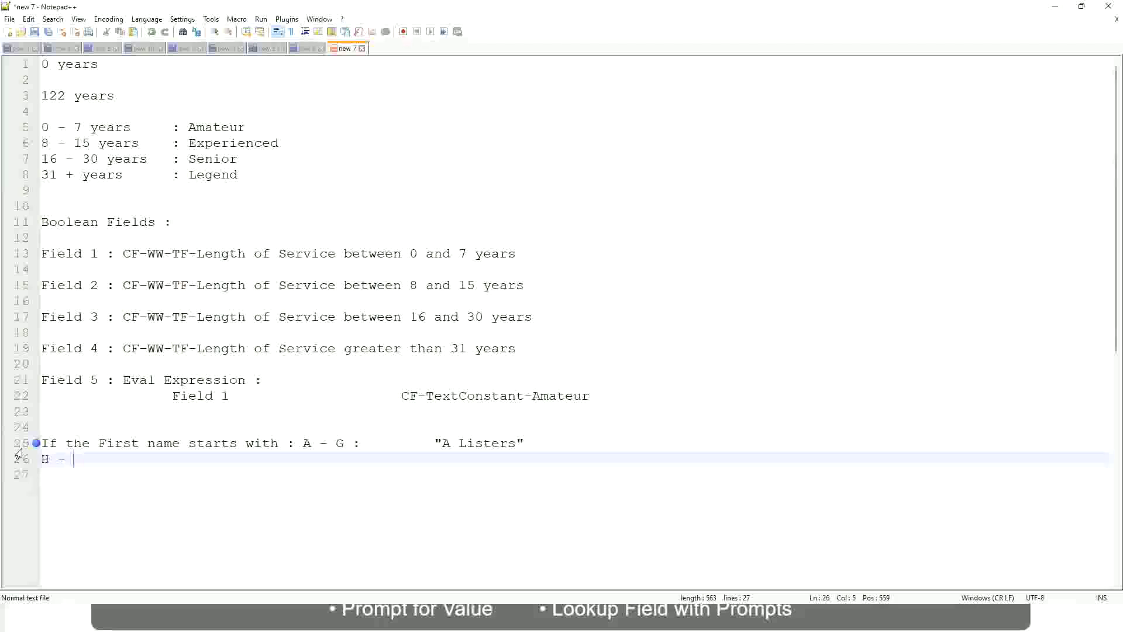
text(P)
key(Tab)
key(Tab)
key(Tab)
key(Tab)
key(Tab)
key(Tab)
key(Tab)
key(Tab)
key(Tab)
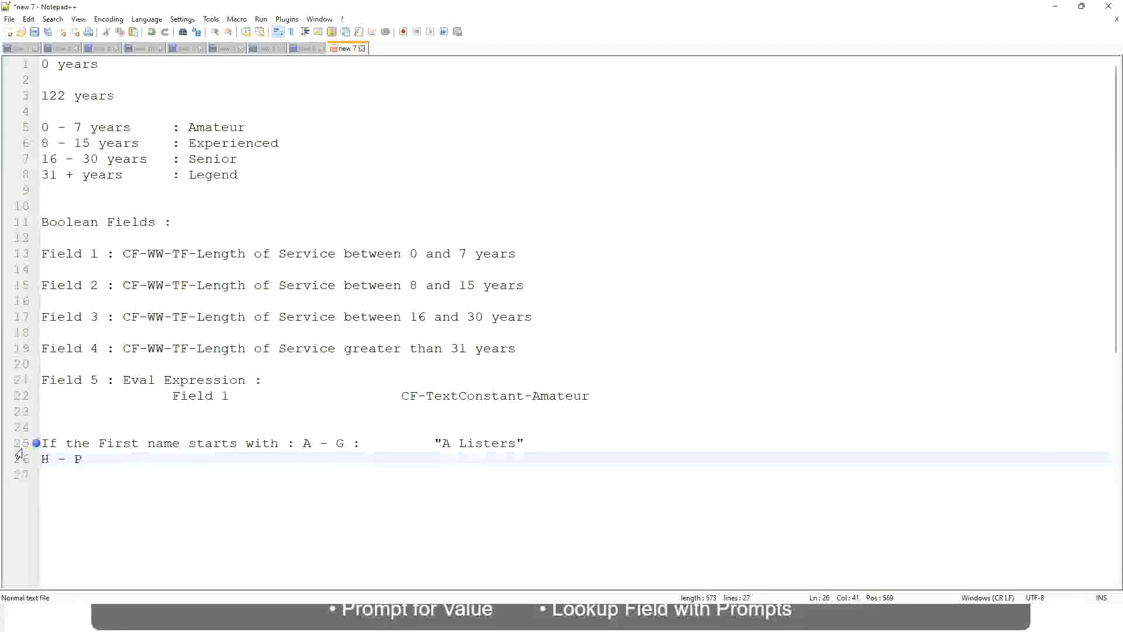
text(:)
key(Tab)
text("His Maje)
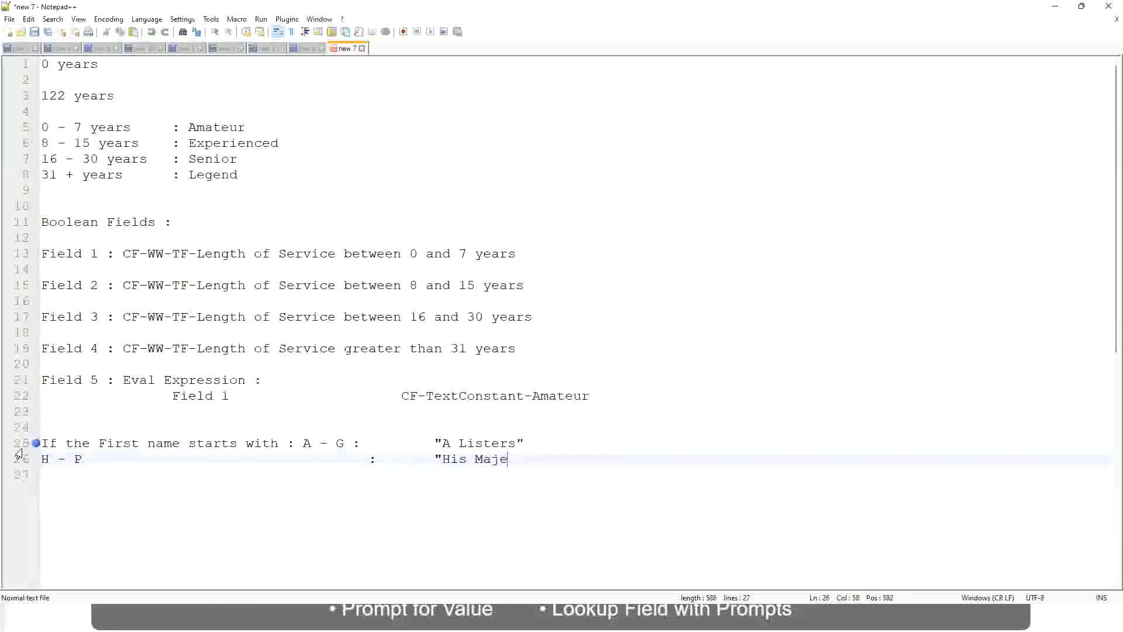
text(sty"")
key(BackSpace)
Add a third line for the range L - Z with the aligned, quoted label "Lords".
key(Return)
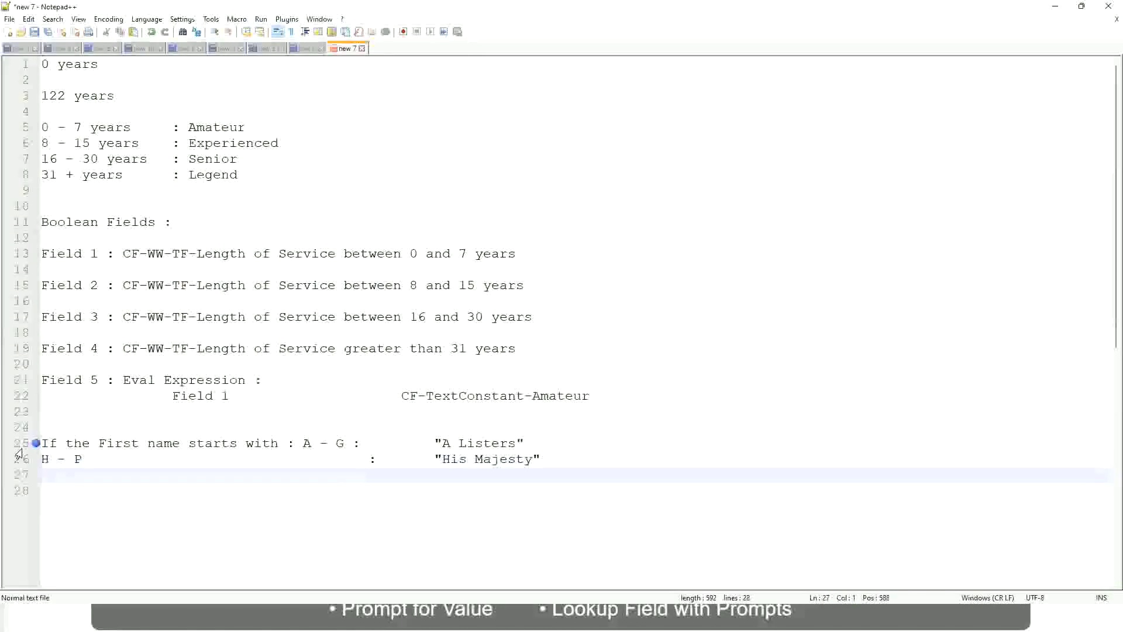
text(L - Z)
key(Tab)
key(Tab)
key(Tab)
key(Tab)
key(Tab)
text(:)
key(Tab)
key(Tab)
text("Lords)
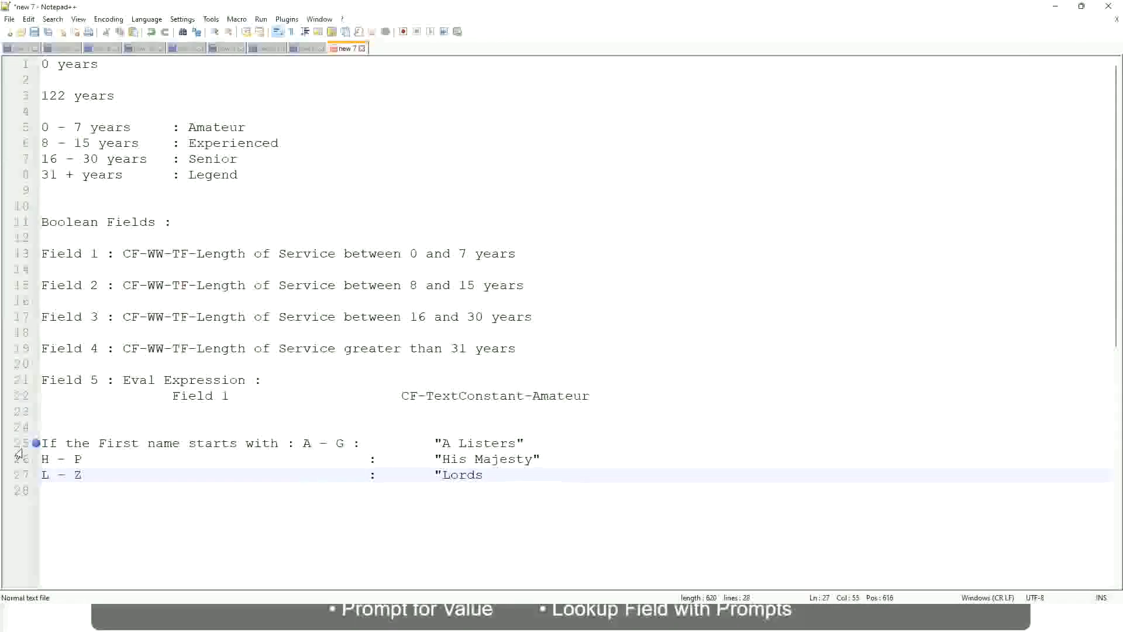
text("")
key(BackSpace)
Replace all three first-name rule lines with a single new line starting with "If".
click(500, 475)
drag(488, 475, 535, 442)
click(483, 443)
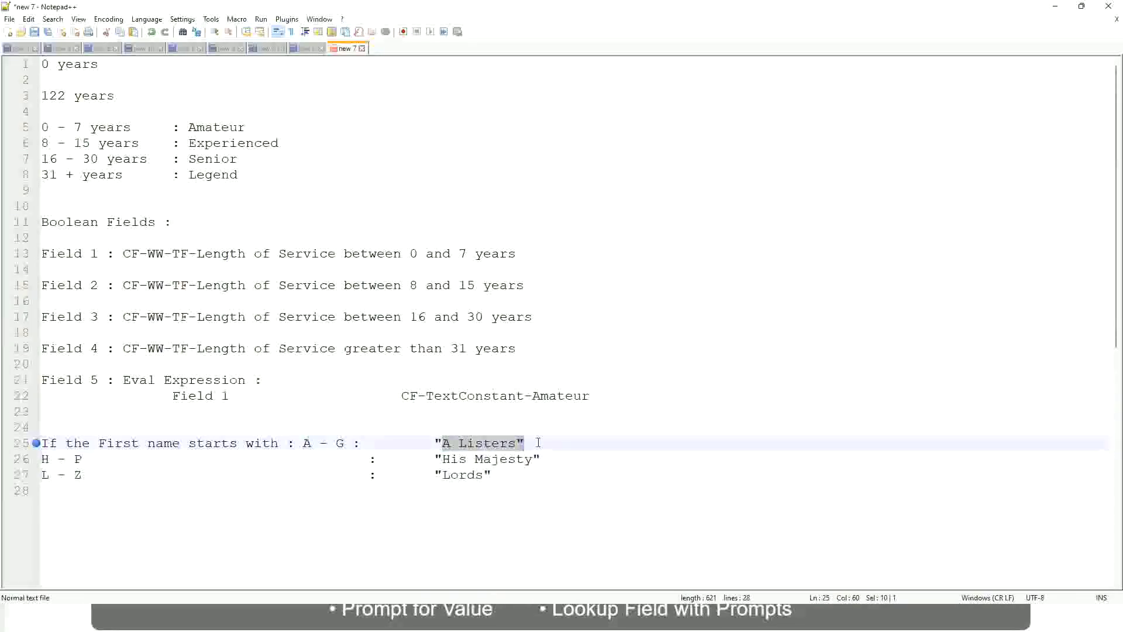
click(508, 462)
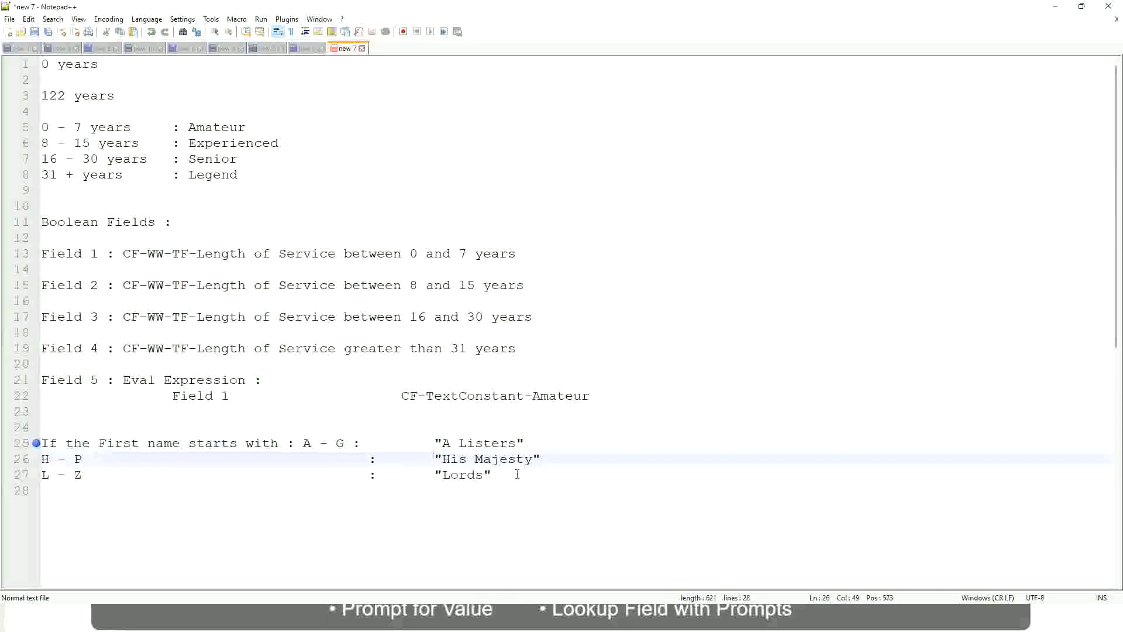
drag(514, 474, 32, 443)
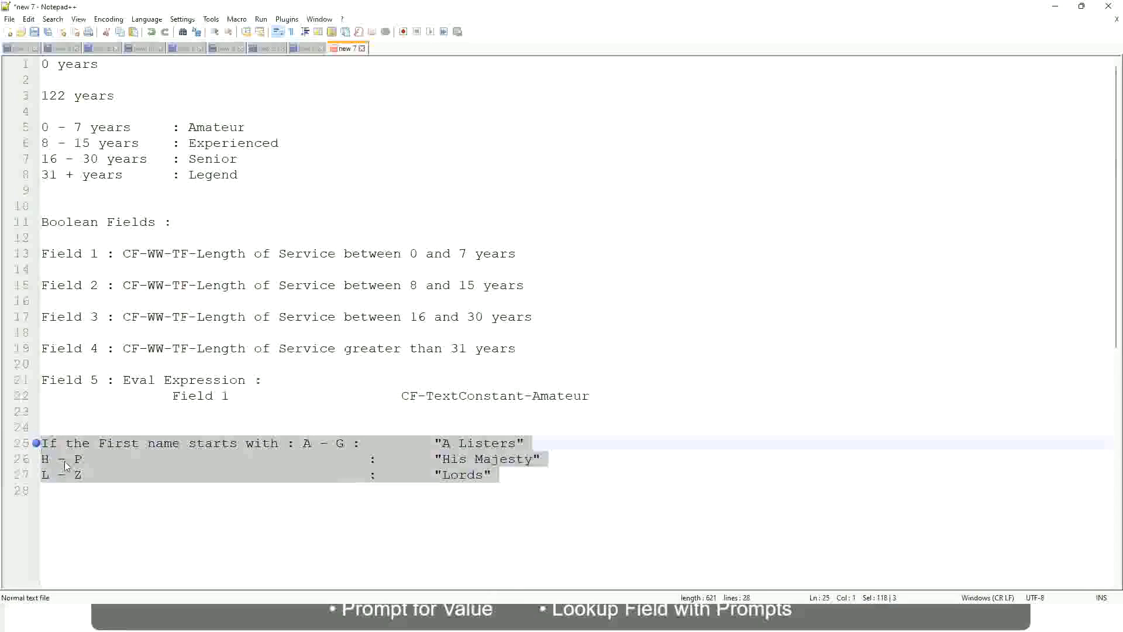
text(If )
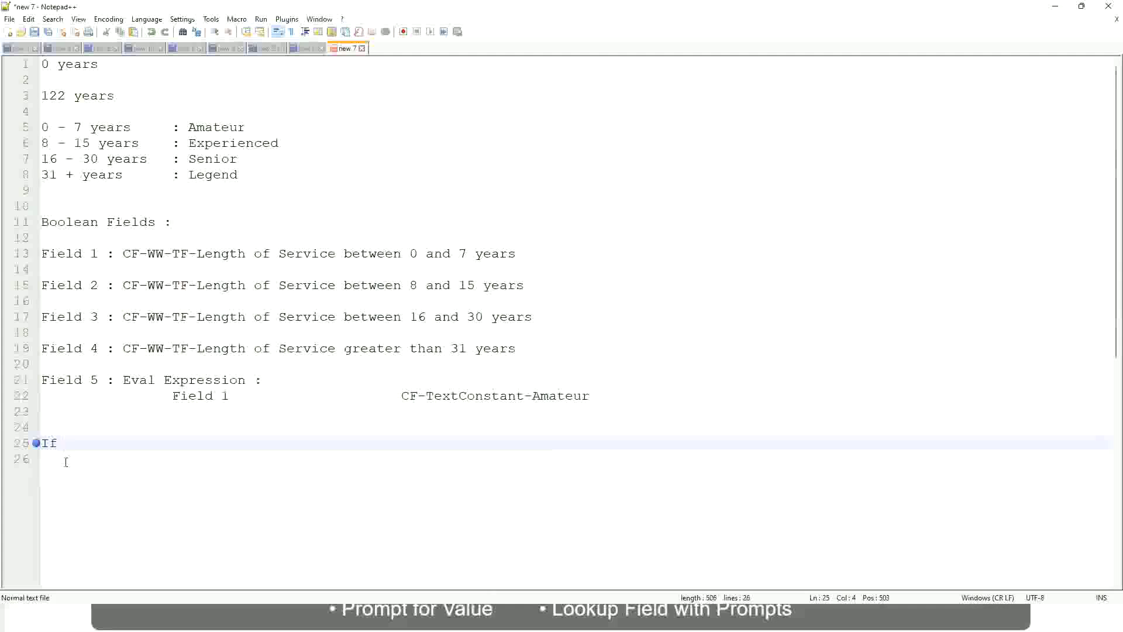
text(Prior Ex)
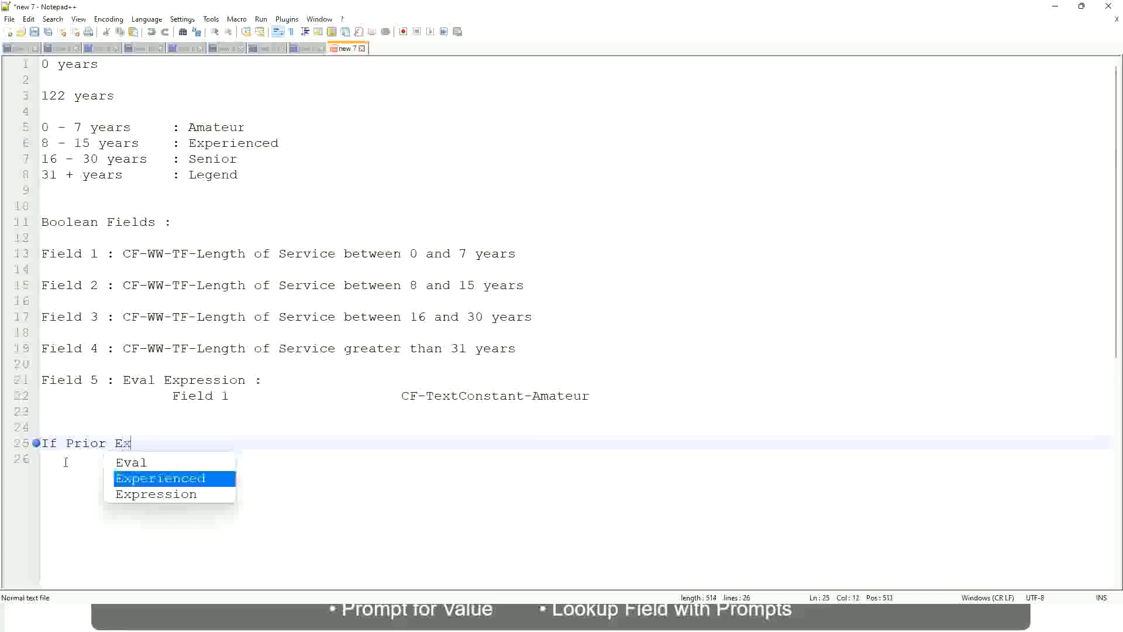
text(perience)
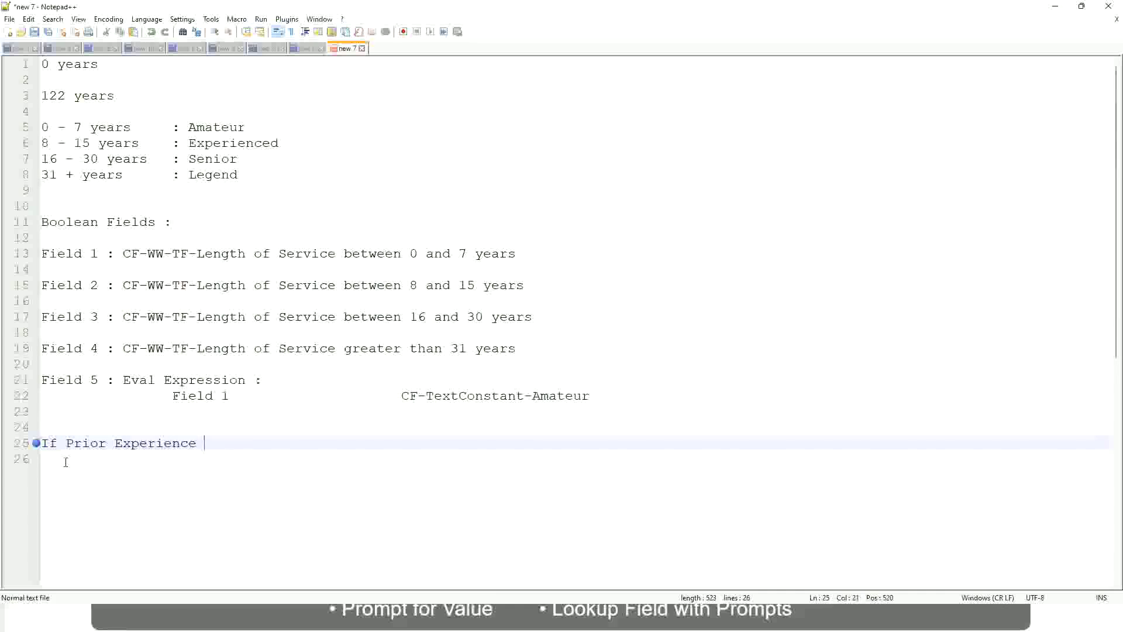
key(BackSpace)
key(BackSpace)
key(BackSpace)
key(BackSpace)
key(BackSpace)
key(BackSpace)
key(BackSpace)
key(BackSpace)
key(BackSpace)
key(BackSpace)
key(BackSpace)
key(BackSpace)
key(BackSpace)
key(BackSpace)
key(BackSpace)
key(BackSpace)
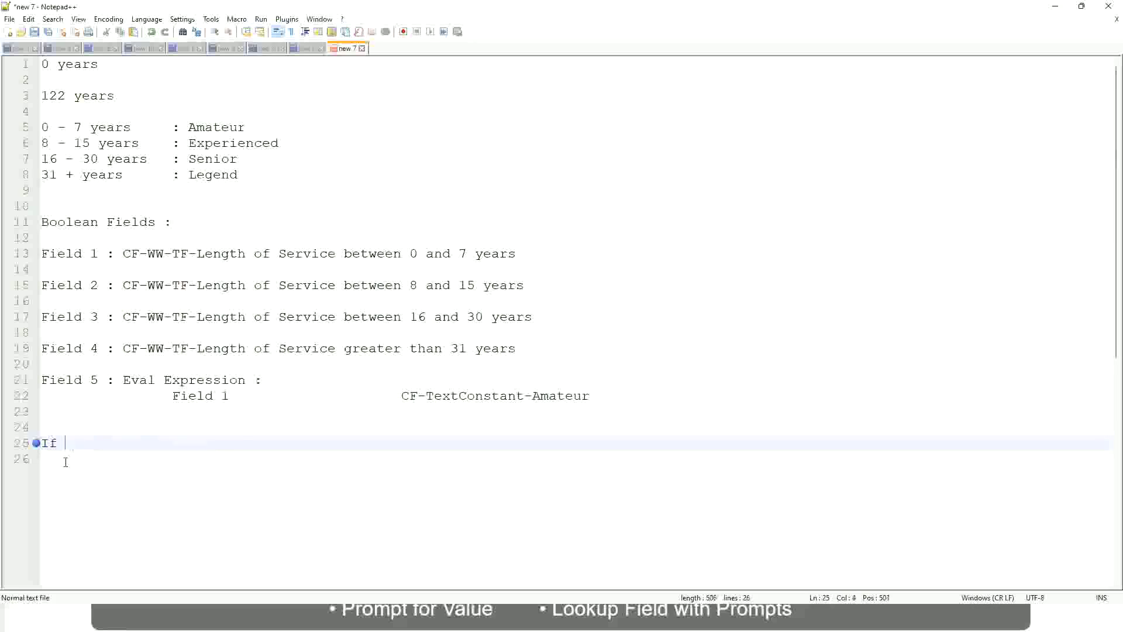
text(Job Profile is )
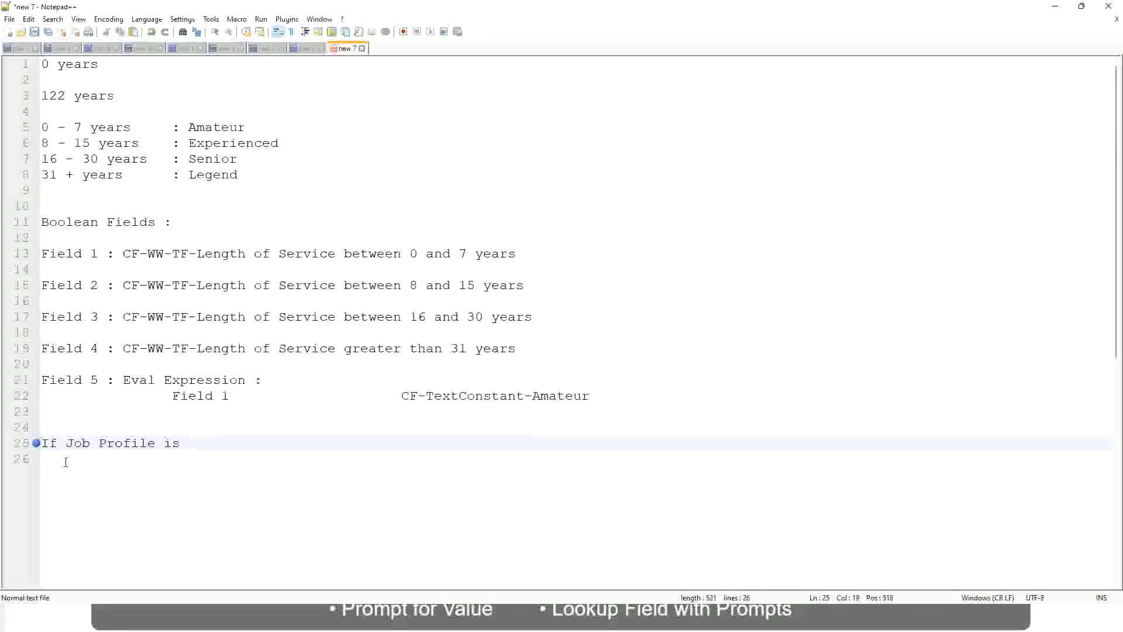
text(: Manager)
key(BackSpace)
key(BackSpace)
key(BackSpace)
key(BackSpace)
key(BackSpace)
key(BackSpace)
key(BackSpace)
key(BackSpace)
key(BackSpace)
key(BackSpace)
key(BackSpace)
key(BackSpace)
key(BackSpace)
key(BackSpace)
key(BackSpace)
key(BackSpace)
key(BackSpace)
key(BackSpace)
key(BackSpace)
key(BackSpace)
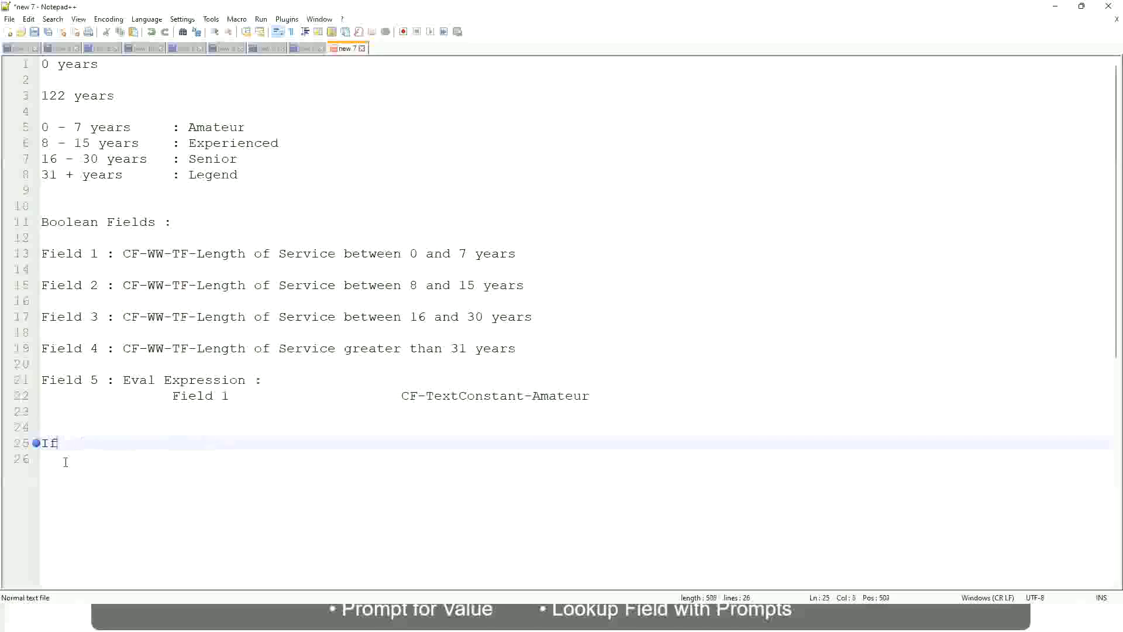
Write the condition on line 25 as "If Management Level is Manager or Above".
text(Management )
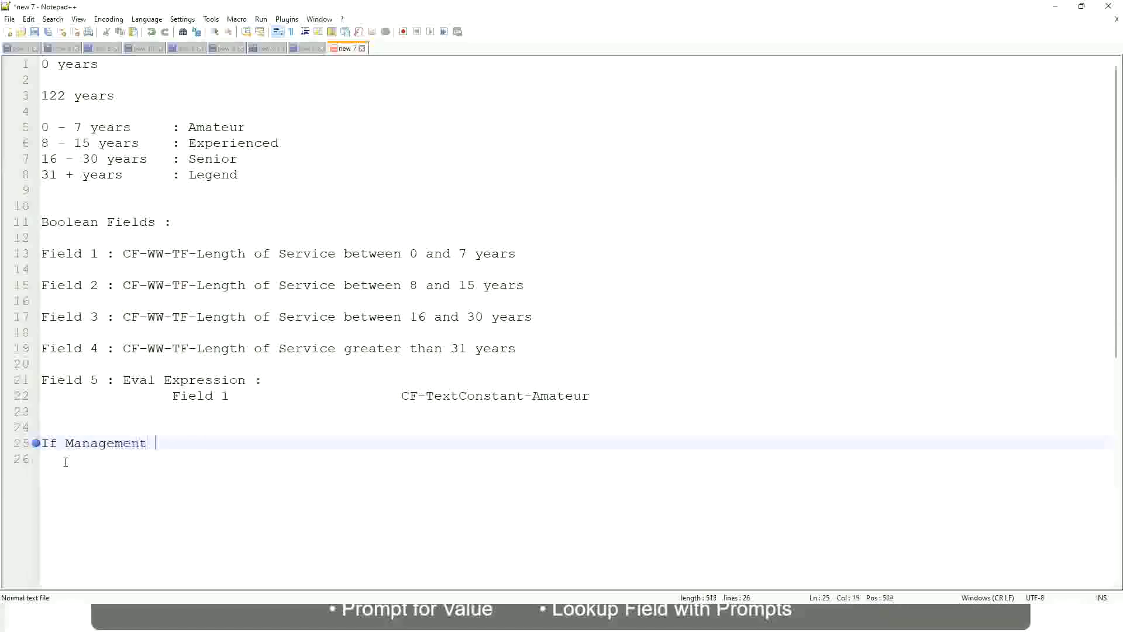
text(Level is Manager or A)
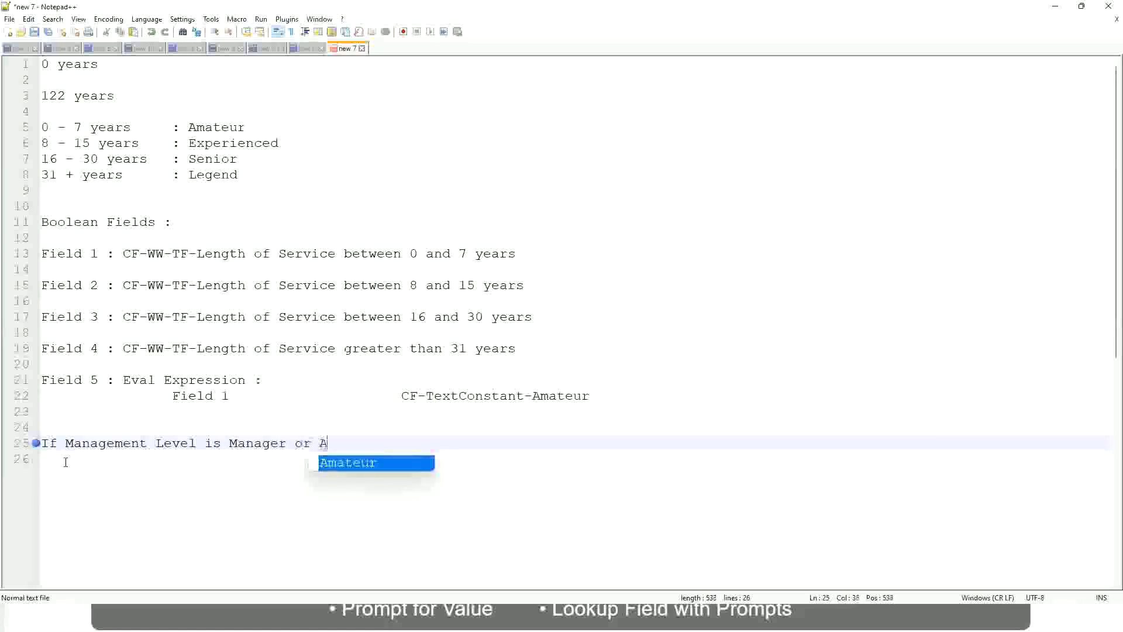
text(bove)
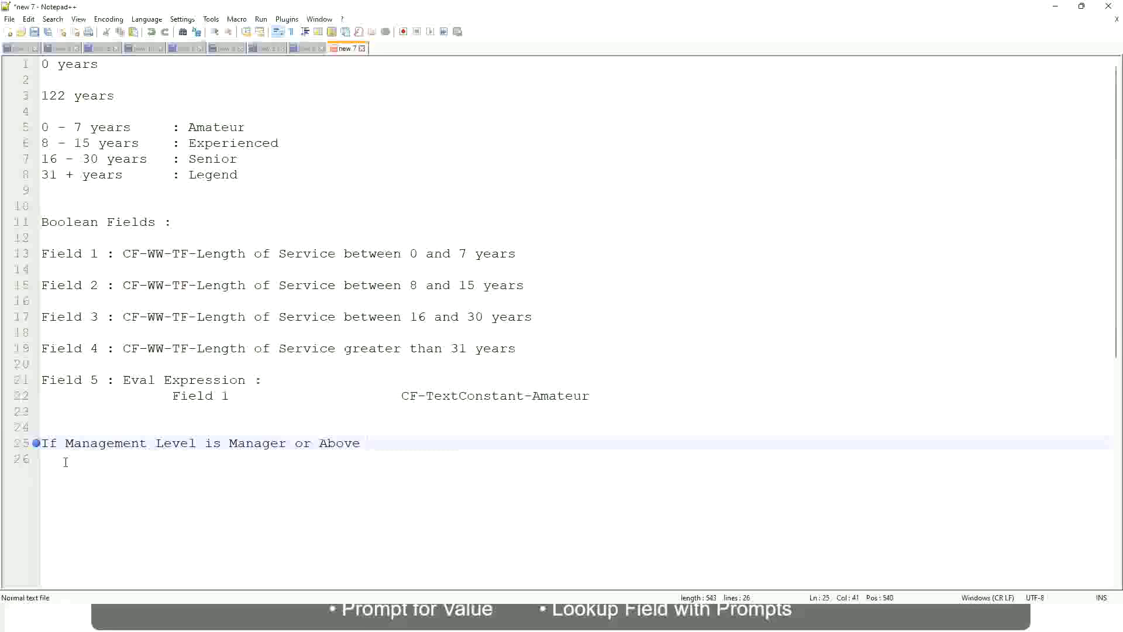
Add the outcome "Proposed Allowance Plan : Car Allowance" on the same line, spaced well apart from the condition.
key(Tab)
key(Tab)
key(Tab)
key(Tab)
text(Proposed)
text(Allowance )
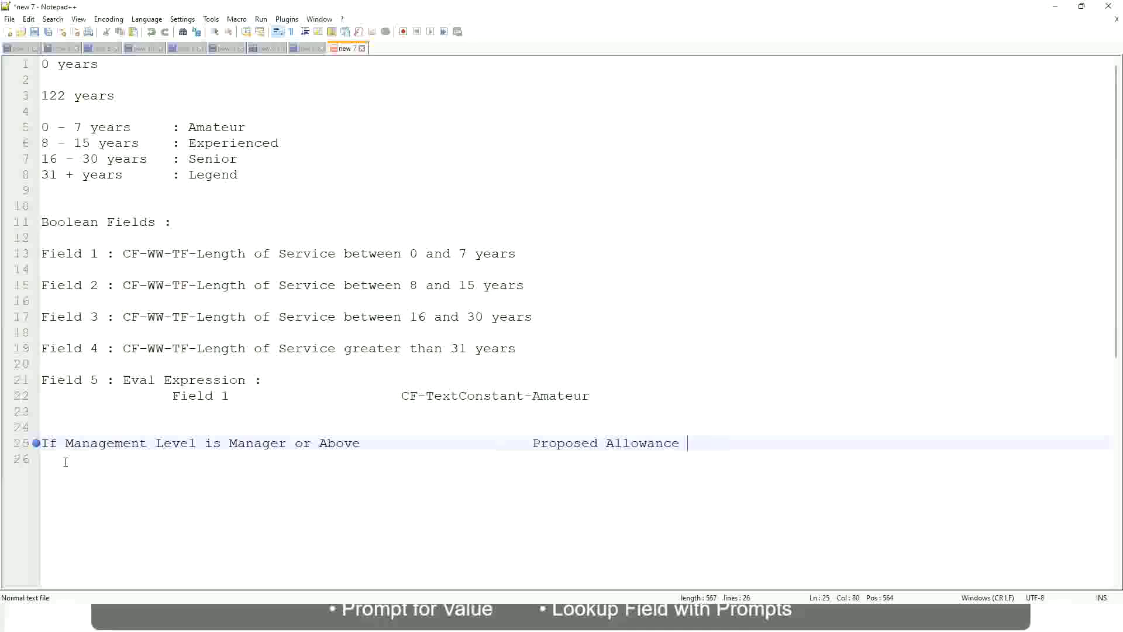
text(Plan)
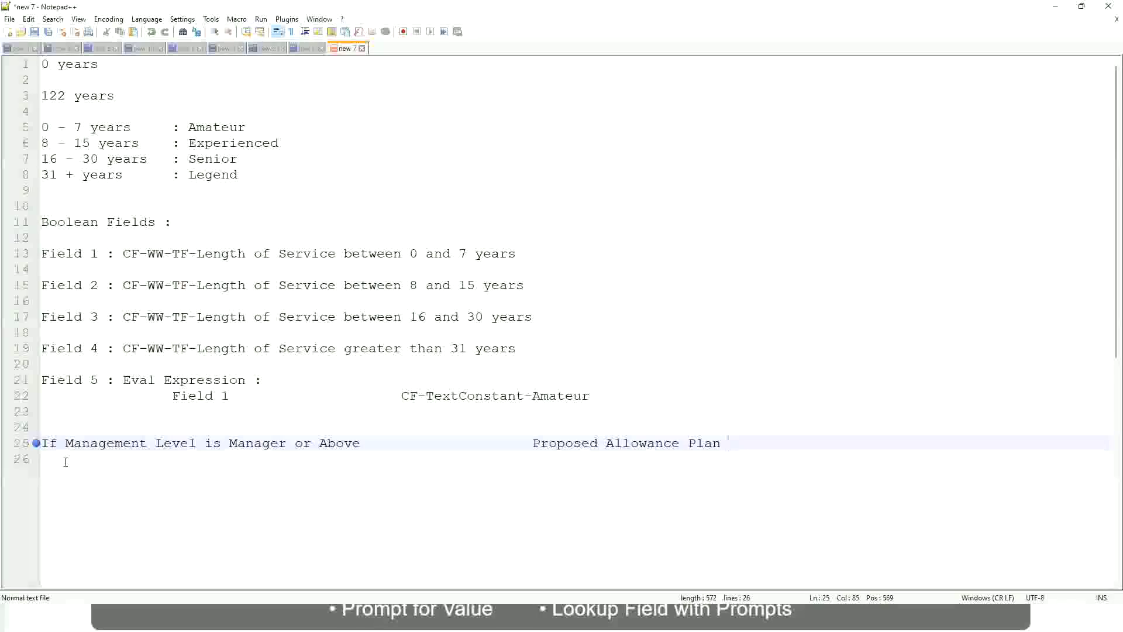
text(: Car Allowanc)
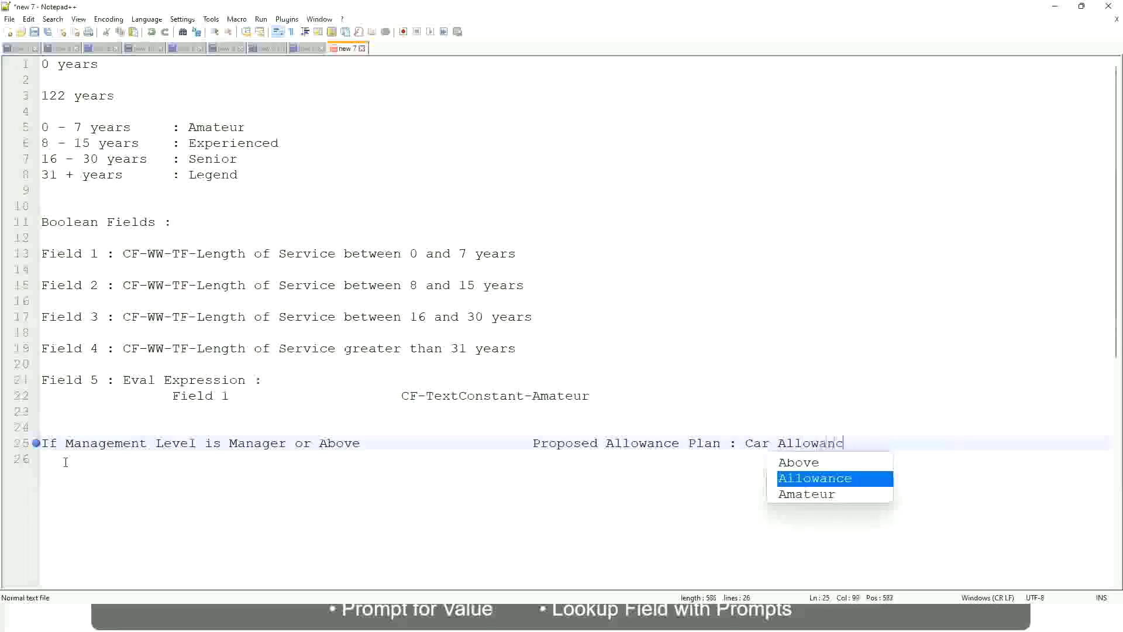
text(e)
Begin a second rule on the line below with "If Management Level is".
key(Return)
text(I)
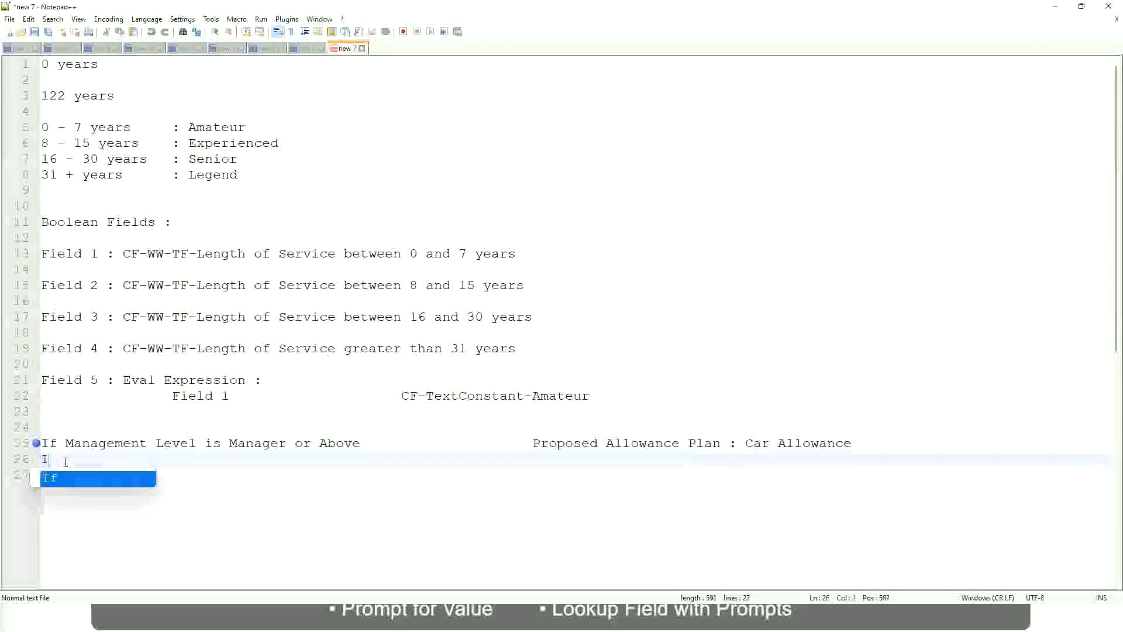
text(f Management Level is)
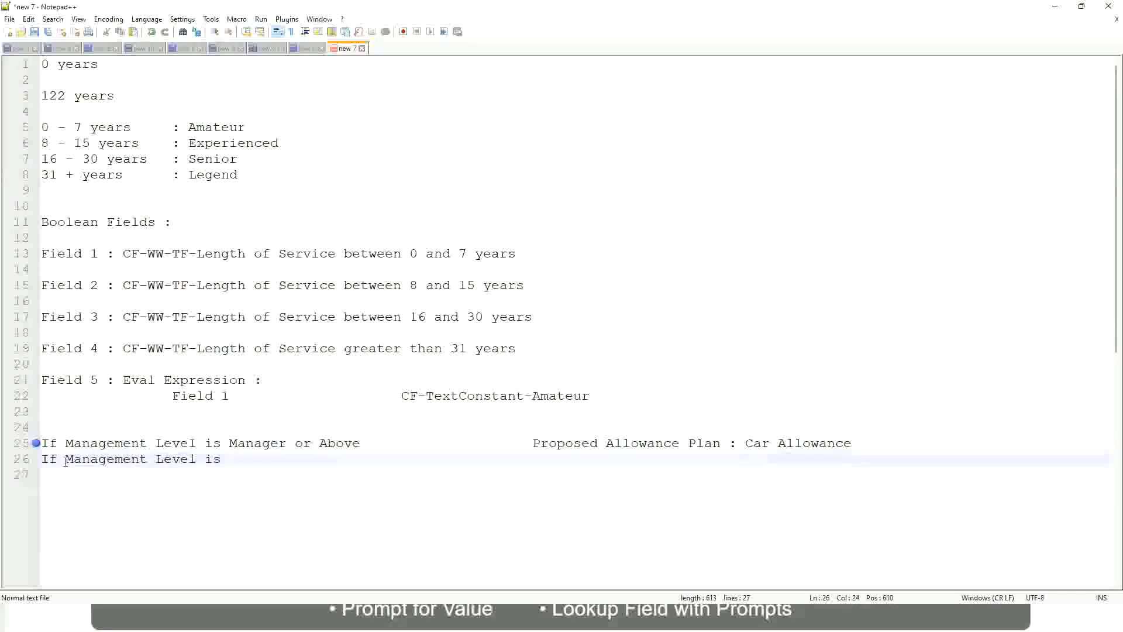
Remove "or Above" from the Manager condition on line 25 and return to the end of the second rule.
key(Up)
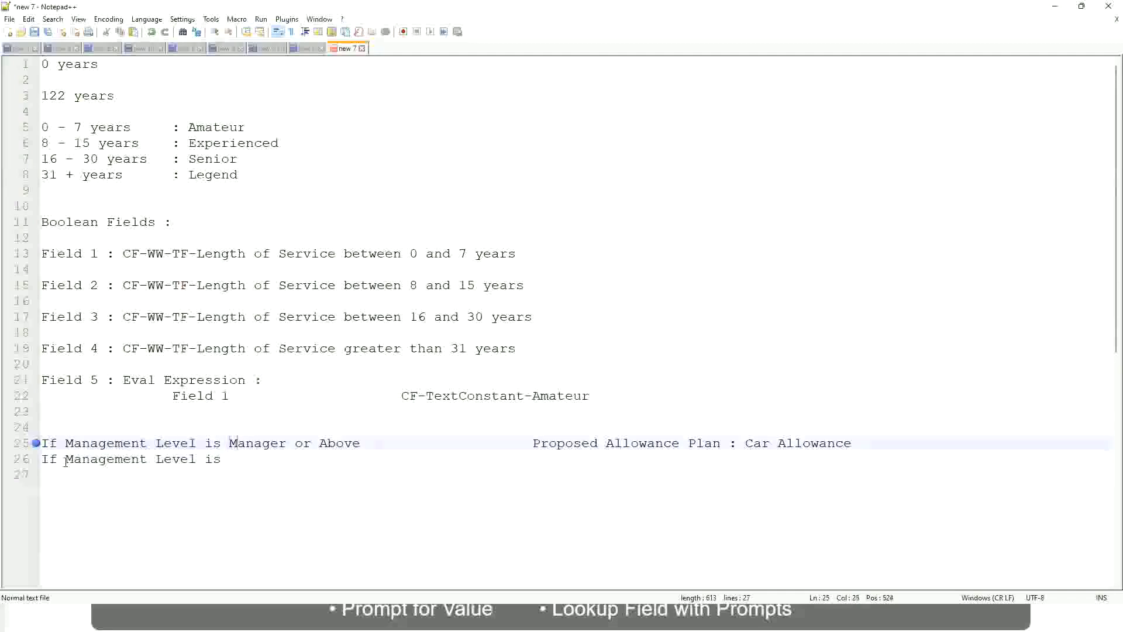
key(Right)
key(Right)
key(Right)
key(Right)
key(Right)
key(Right)
key(Right)
key(shift+Right)
key(shift+Right)
key(shift+Right)
key(shift+Right)
key(shift+Right)
key(shift+Right)
key(shift+Right)
key(shift+Right)
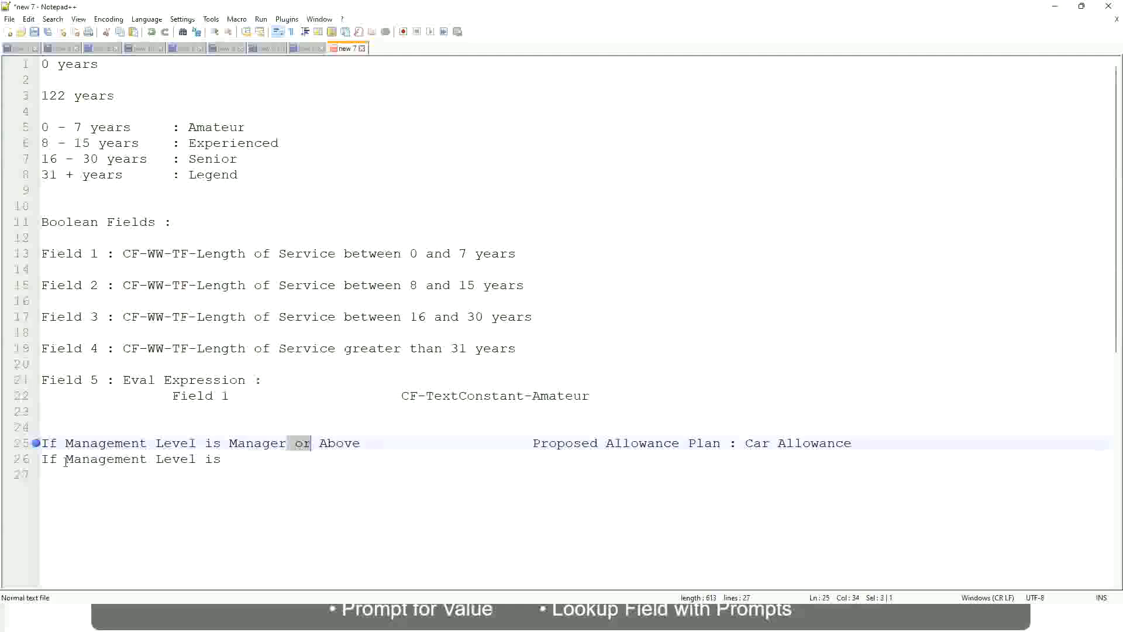
key(shift+Right)
key(Delete)
key(Down)
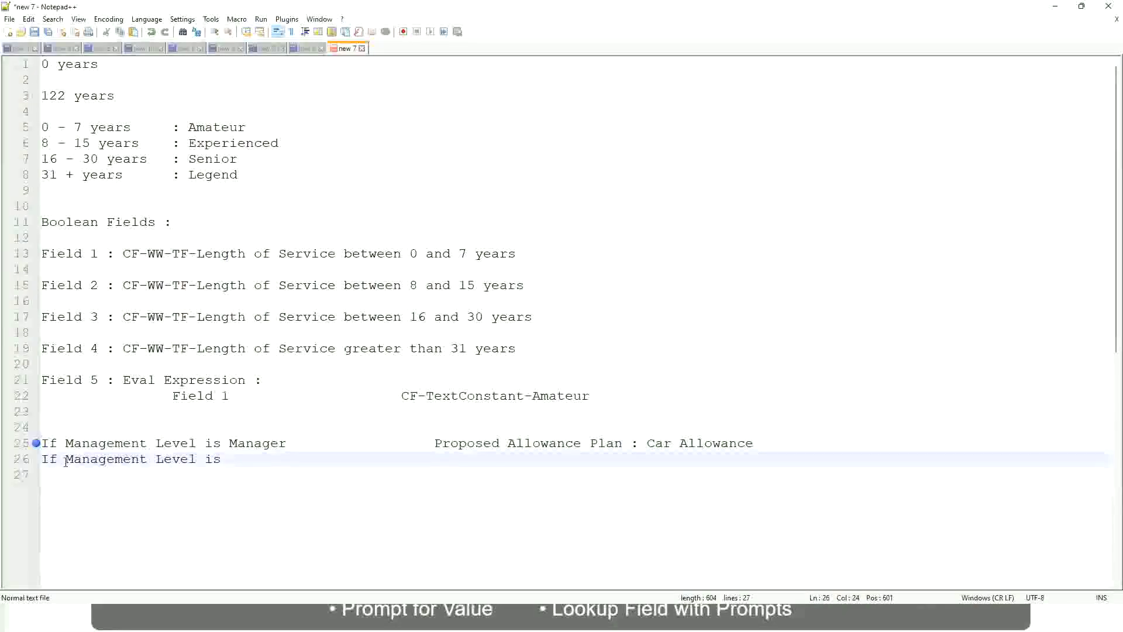
Complete the second rule with "Director" as the management level and "Executive Allowance" as its aligned outcome, and start a new line.
text(D)
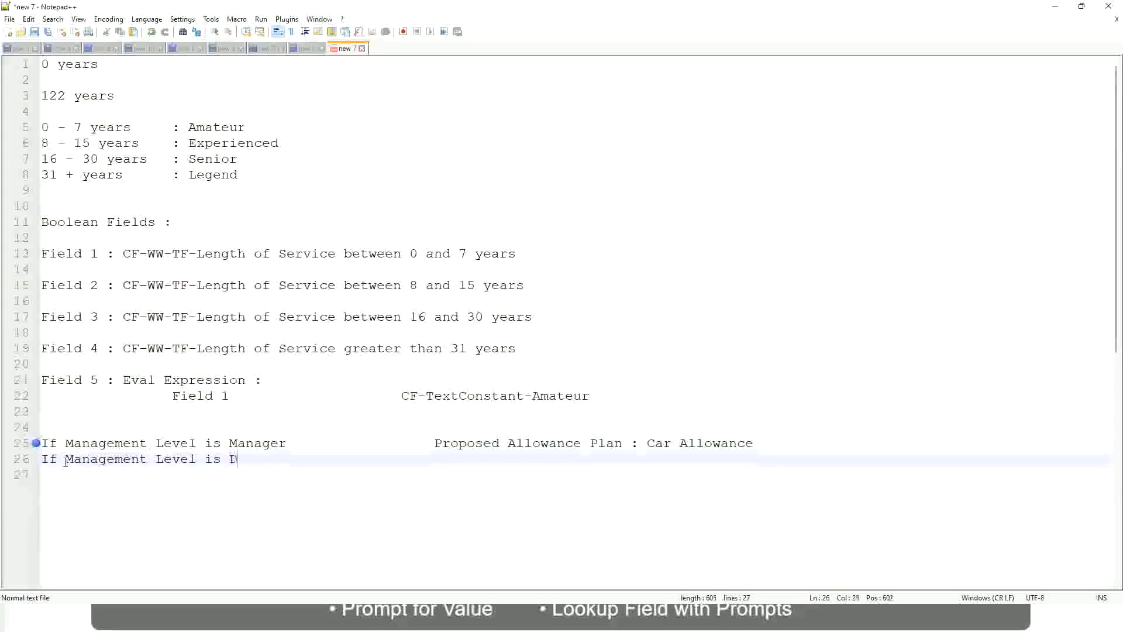
text(irector)
key(Tab)
key(Tab)
key(Tab)
key(Tab)
key(Tab)
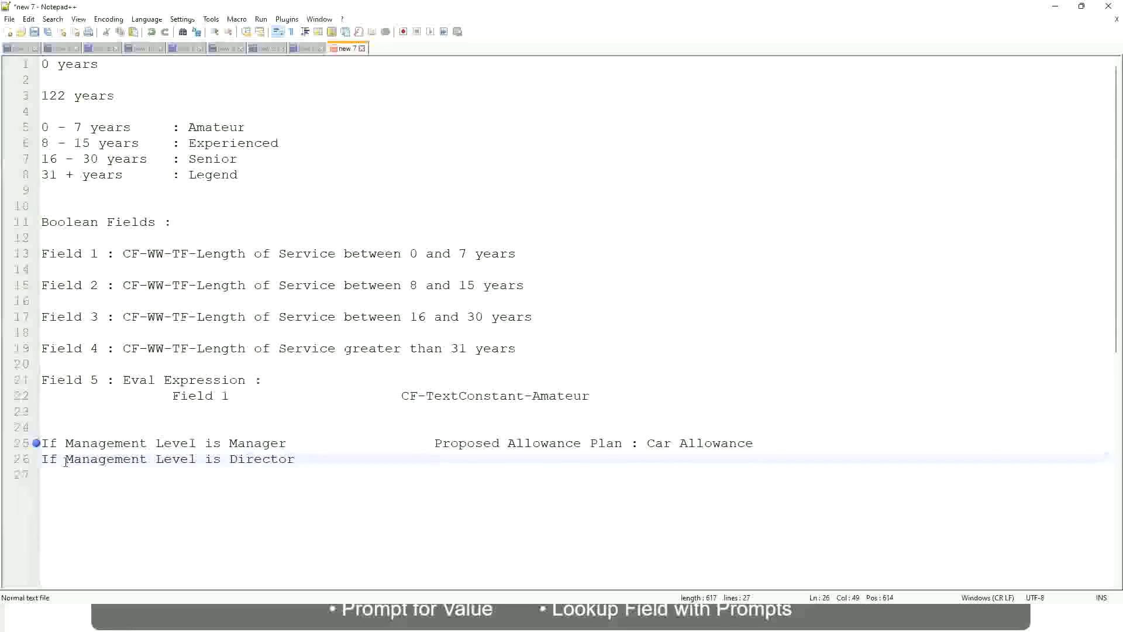
text(Executive Allo)
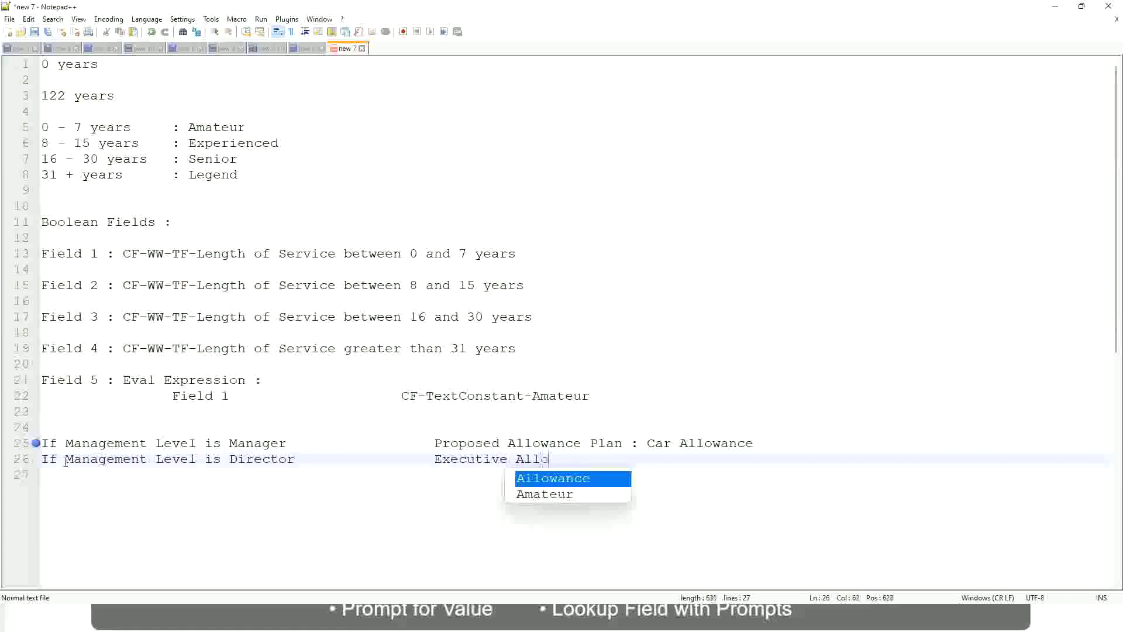
key(Return)
key(Return)
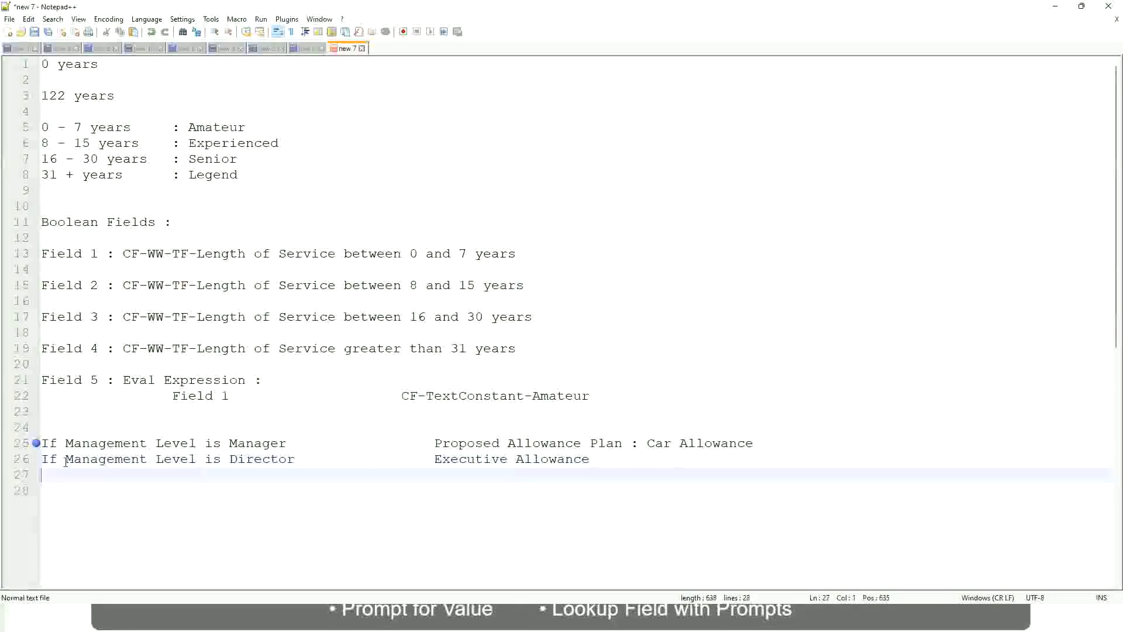
Begin a third rule on line 27 with "If Management Level".
text(If Mana)
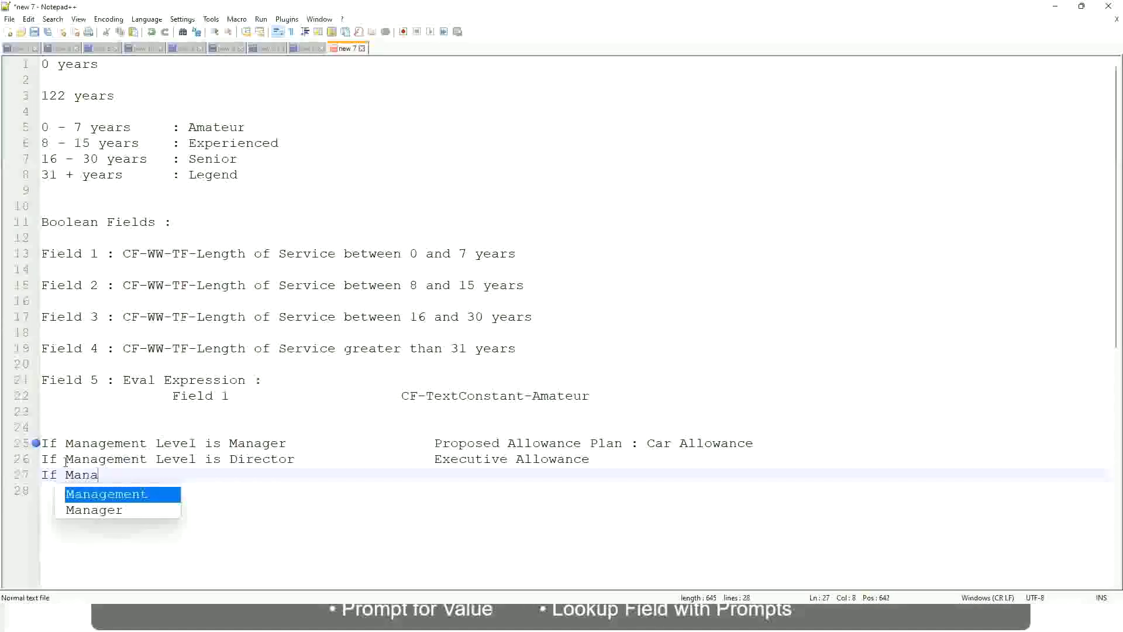
key(Return)
text(is)
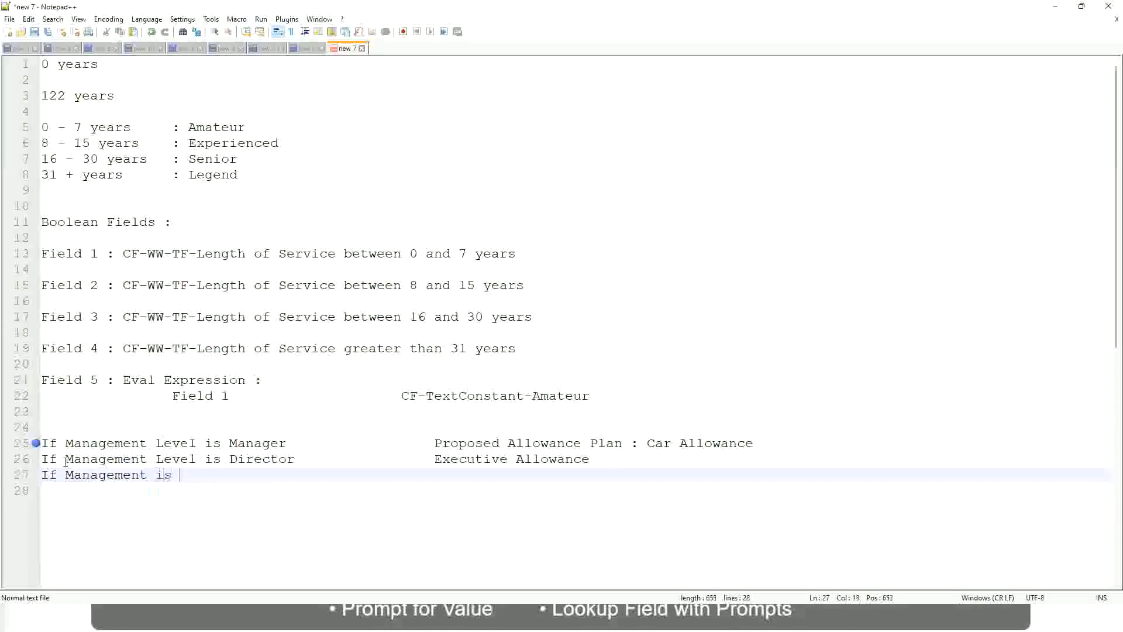
key(BackSpace)
key(BackSpace)
text(le)
key(BackSpace)
key(BackSpace)
text(Le)
key(Down)
key(Down)
key(Return)
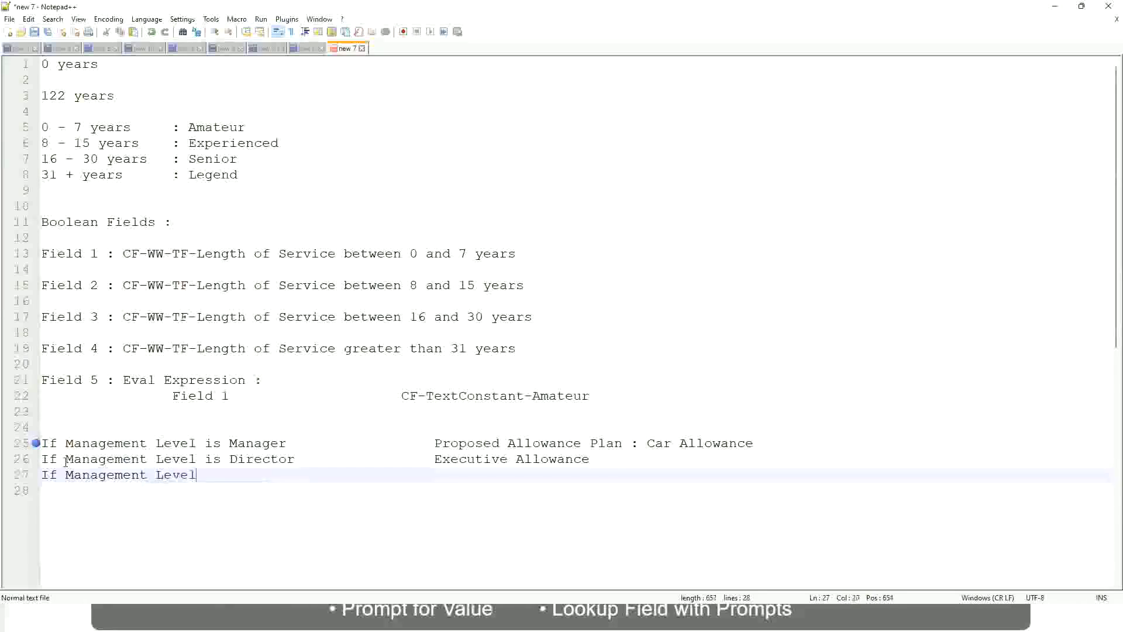
Finish the third rule's condition with "is CEO" and add "CEO Allowance" as its outcome, aligned with the outcomes above.
text(is CEO)
key(Tab)
key(Tab)
key(Tab)
key(Tab)
text(CEO Allowance)
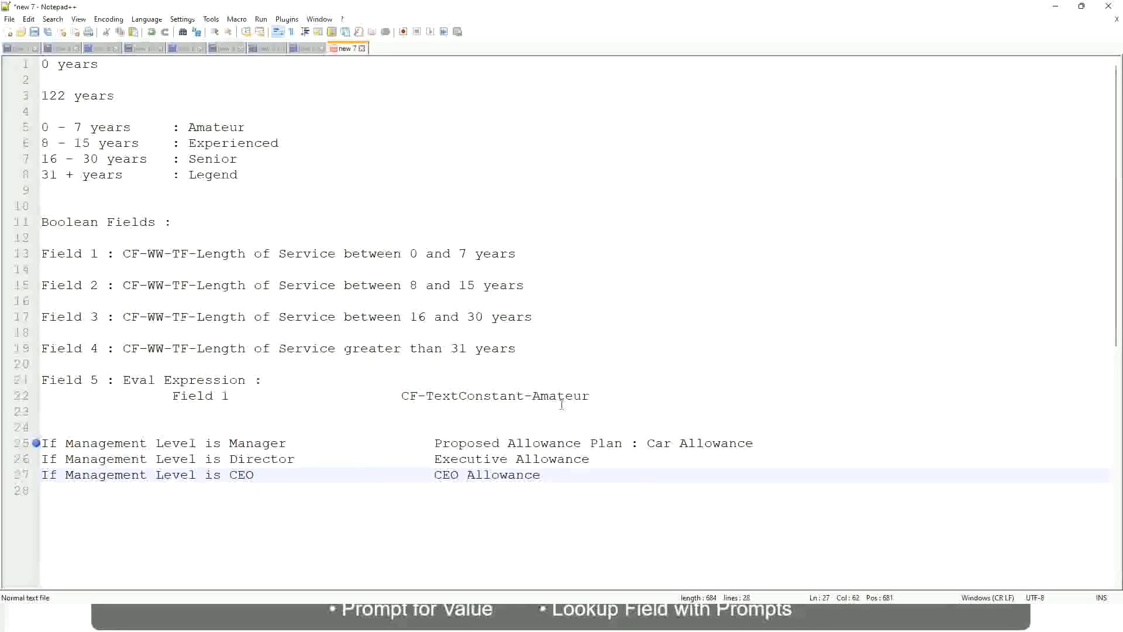
click(647, 443)
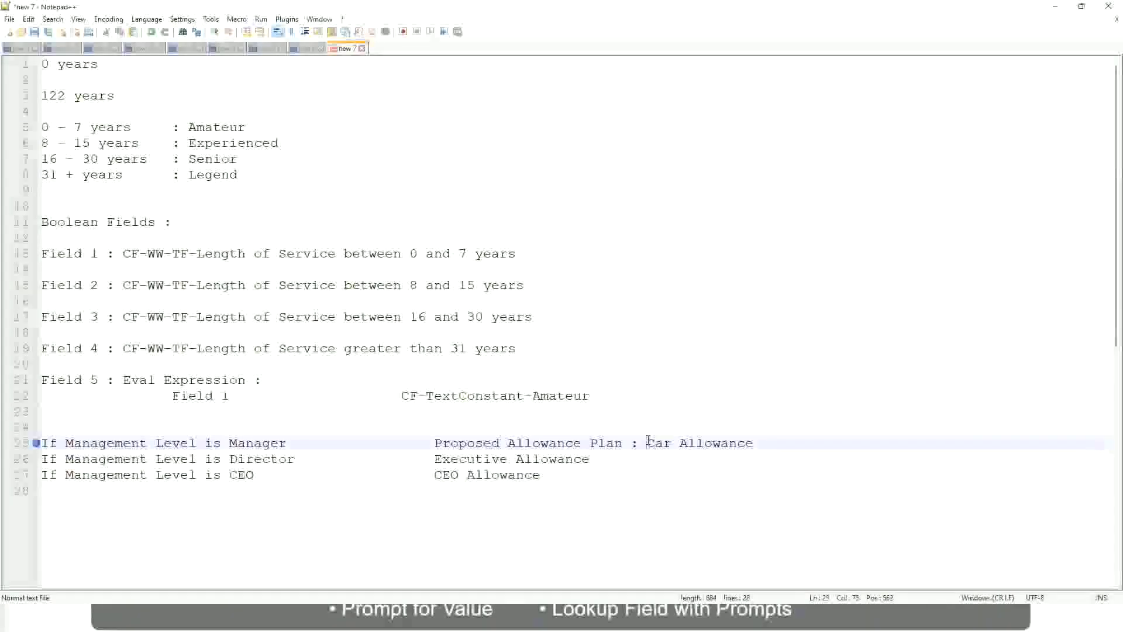
drag(647, 443, 756, 443)
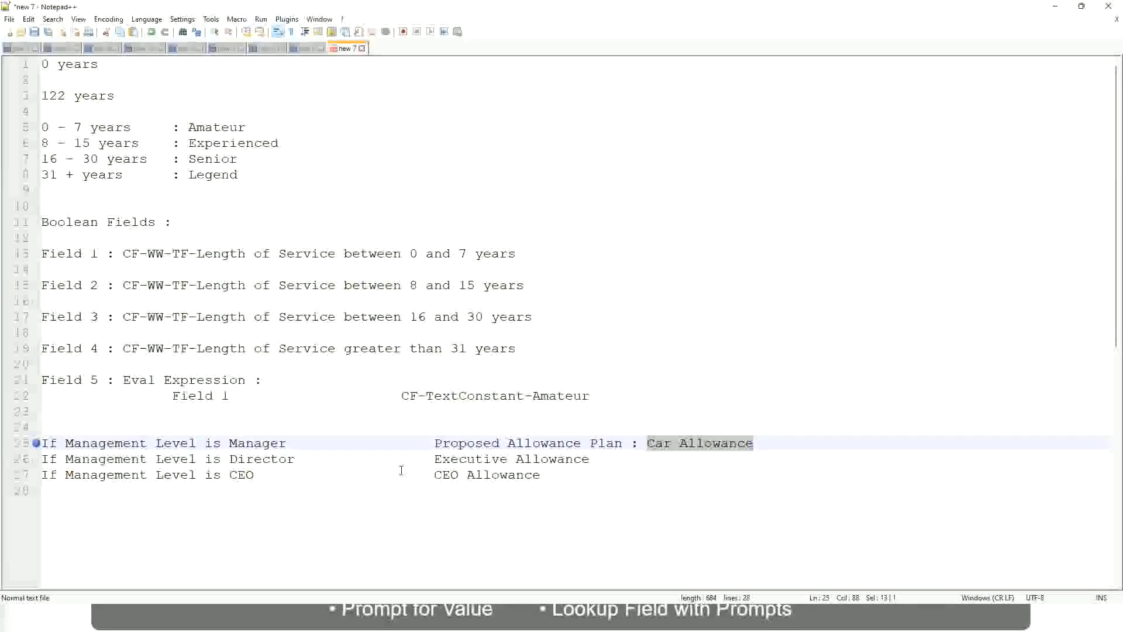
click(522, 443)
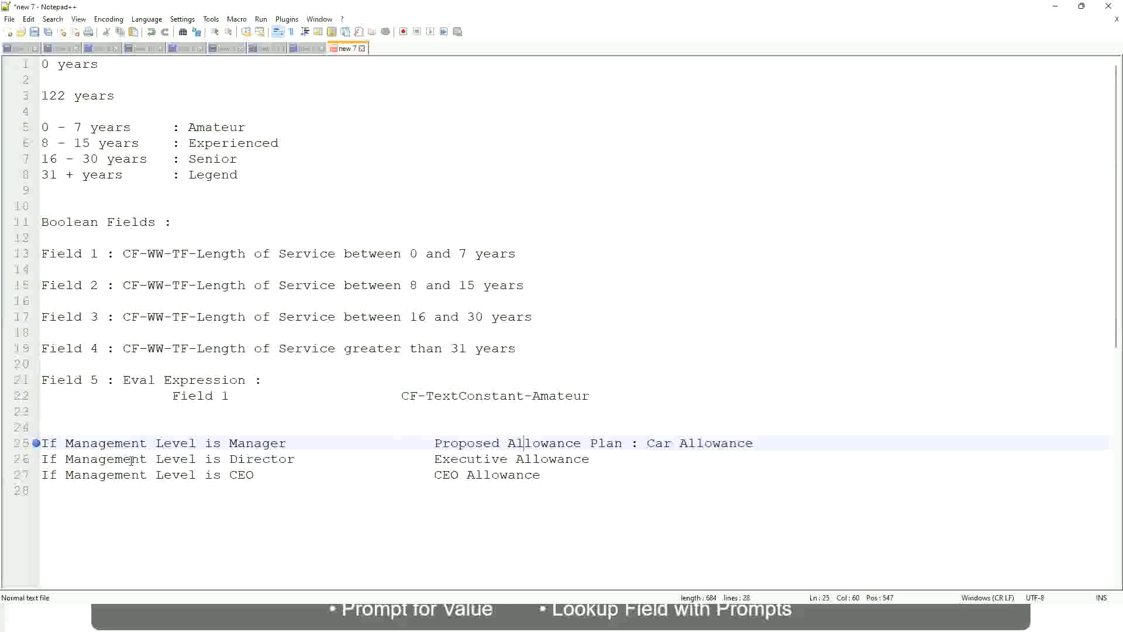
click(228, 443)
Replace the Manager rule's whole outcome on line 25 with "First Line Manager".
drag(438, 443, 770, 440)
text(Managers)
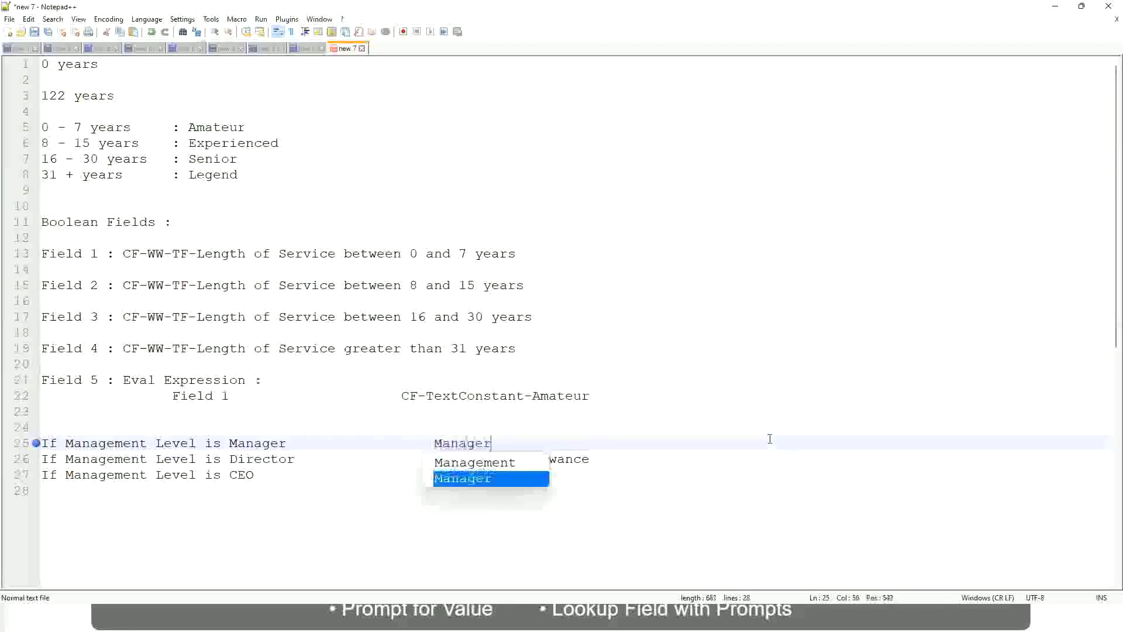
key(BackSpace)
key(BackSpace)
key(BackSpace)
key(BackSpace)
key(BackSpace)
key(BackSpace)
key(BackSpace)
key(BackSpace)
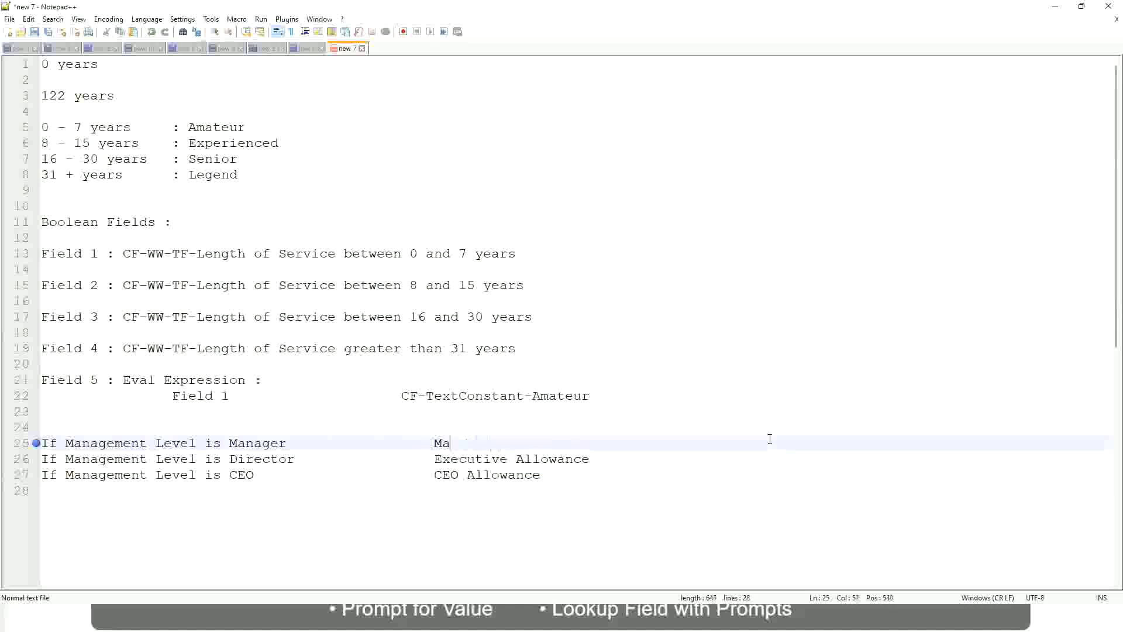
text(First Li)
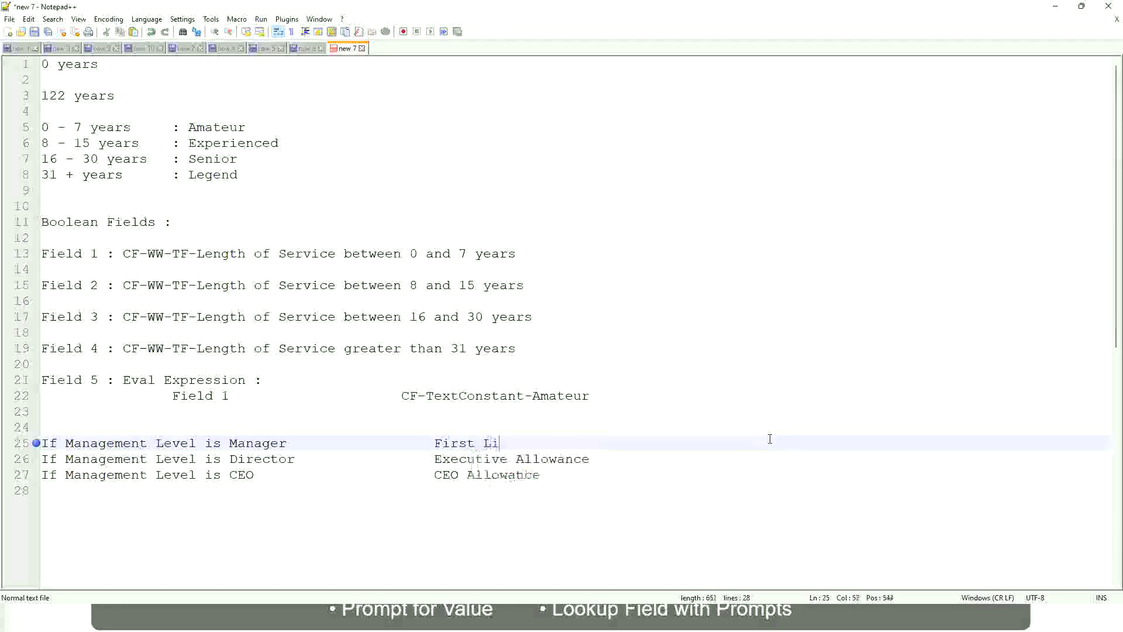
text(ne Manager)
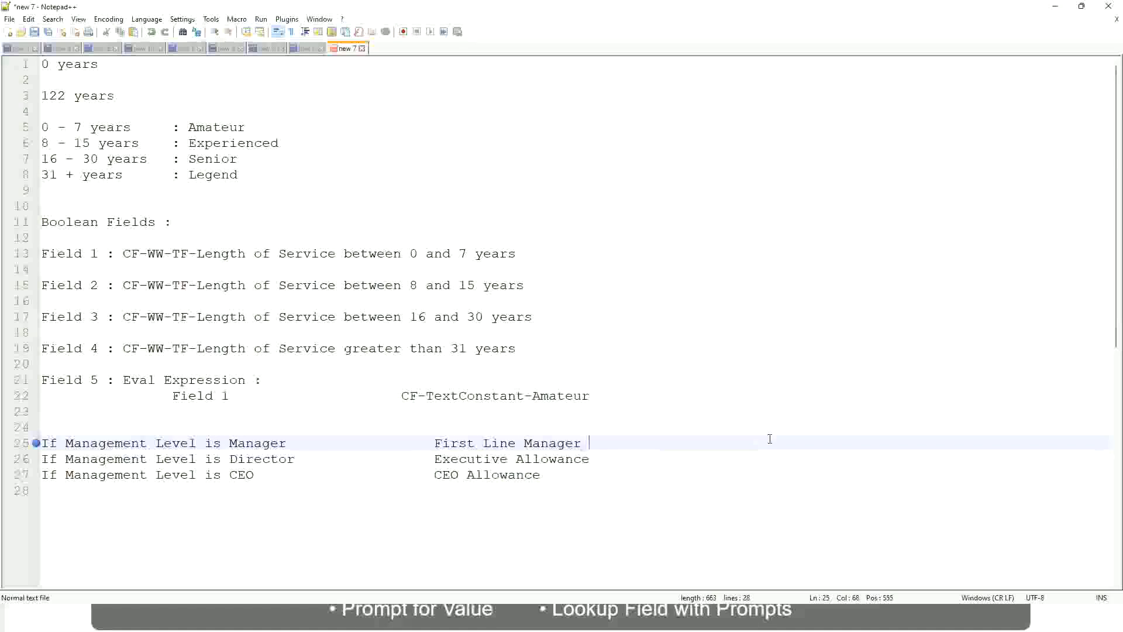
Insert "Name of the" before "First Line Manager" in the outcome on line 25.
key(Left)
key(Left)
key(Left)
key(Left)
key(Left)
key(Left)
key(Left)
key(Left)
key(Left)
key(Left)
key(Left)
key(Left)
key(Left)
key(Left)
key(Left)
key(Left)
text(Name of the)
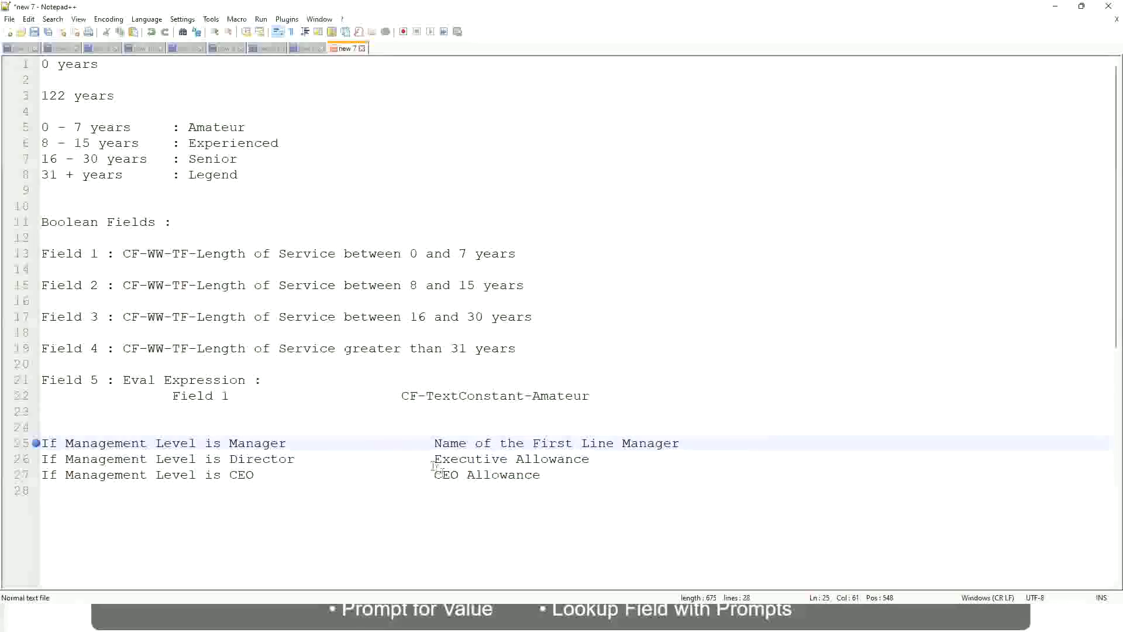
Replace the Director rule's outcome "Executive Allowance" on line 26 with "Name of".
drag(434, 459, 594, 453)
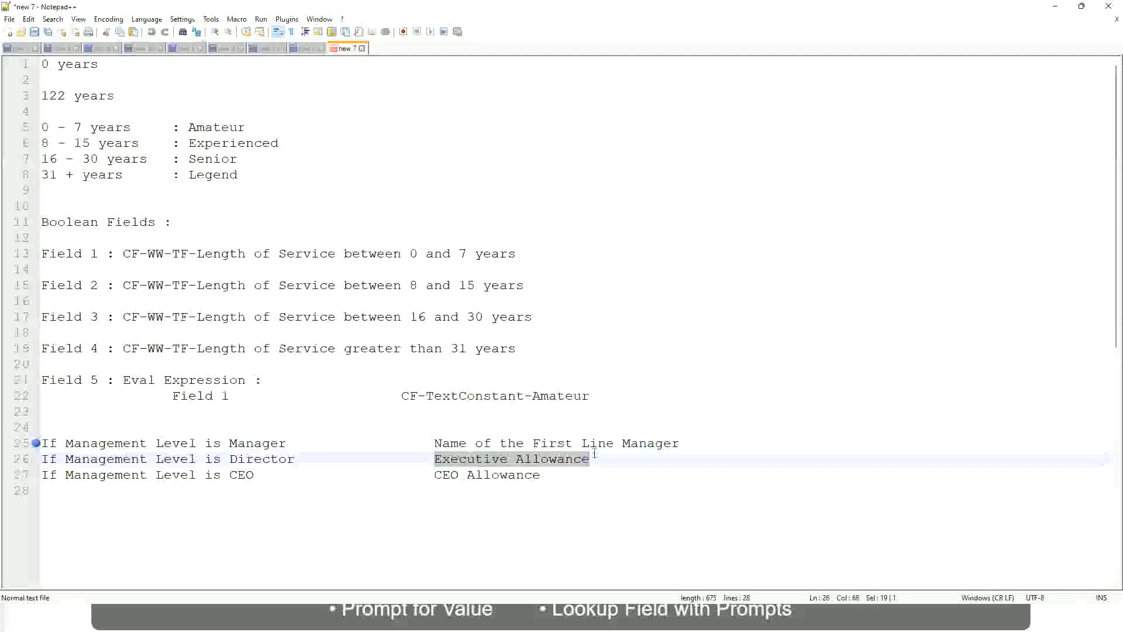
text(Name )
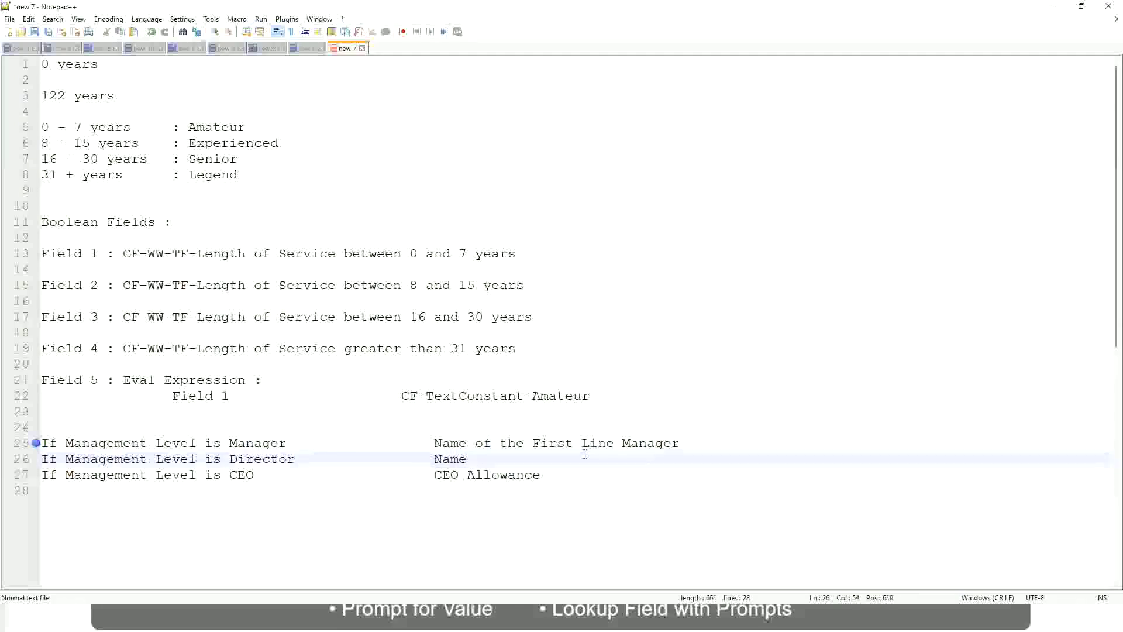
text(of the )
text(First)
key(BackSpace)
key(BackSpace)
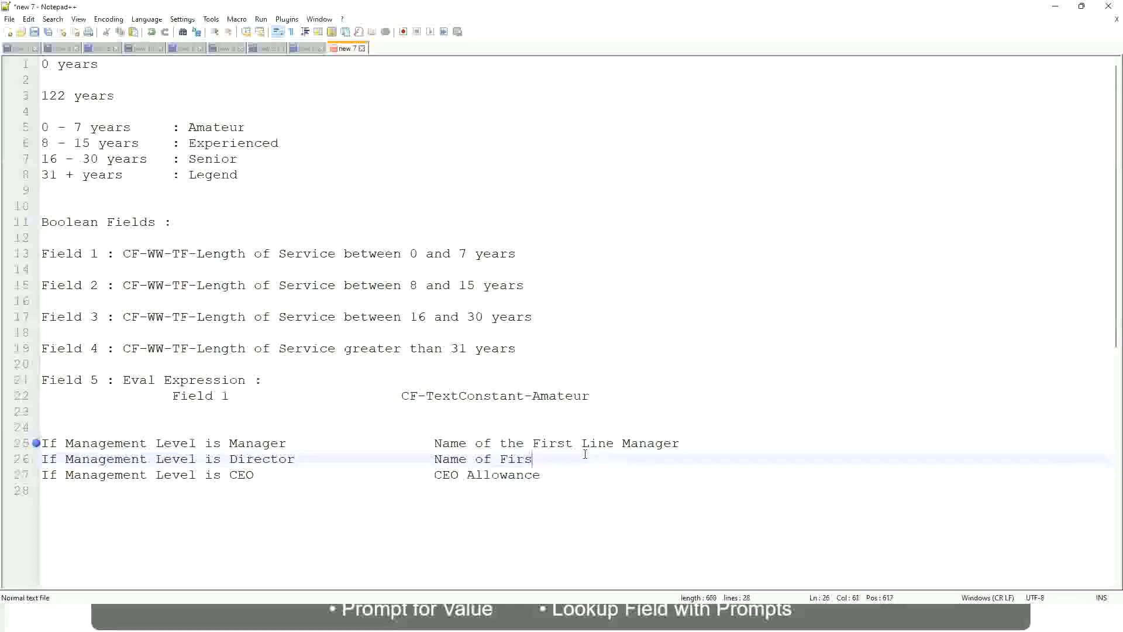
key(BackSpace)
key(BackSpace)
key(BackSpace)
key(BackSpace)
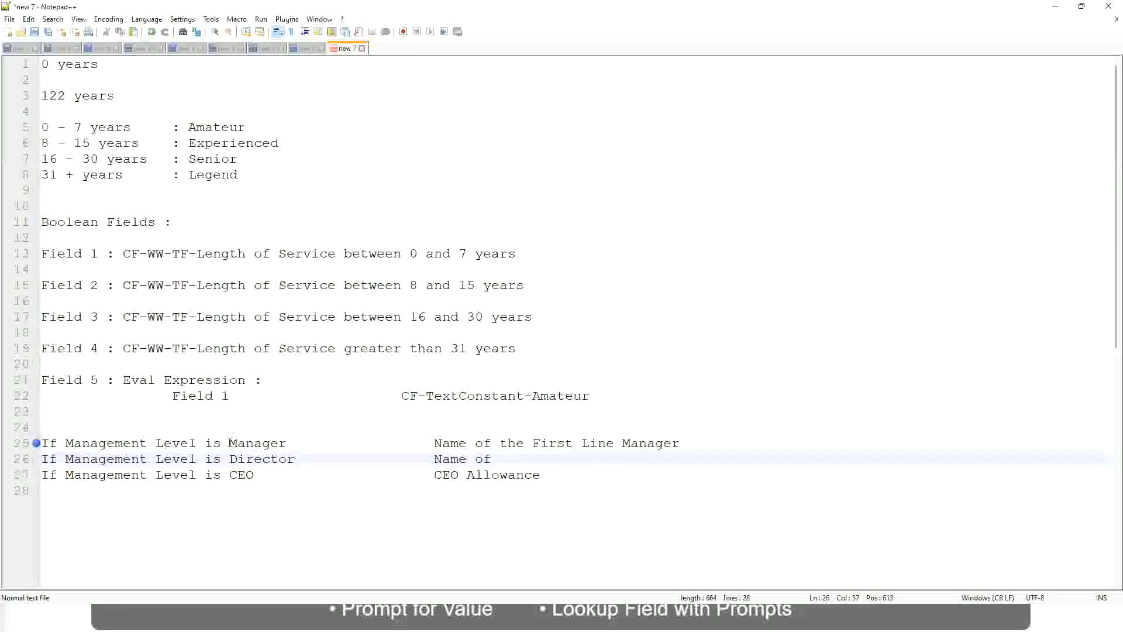
Change "First" to "Second" in the Manager rule's outcome on line 25, keeping a single space before "Line".
double_click(550, 443)
text(Second)
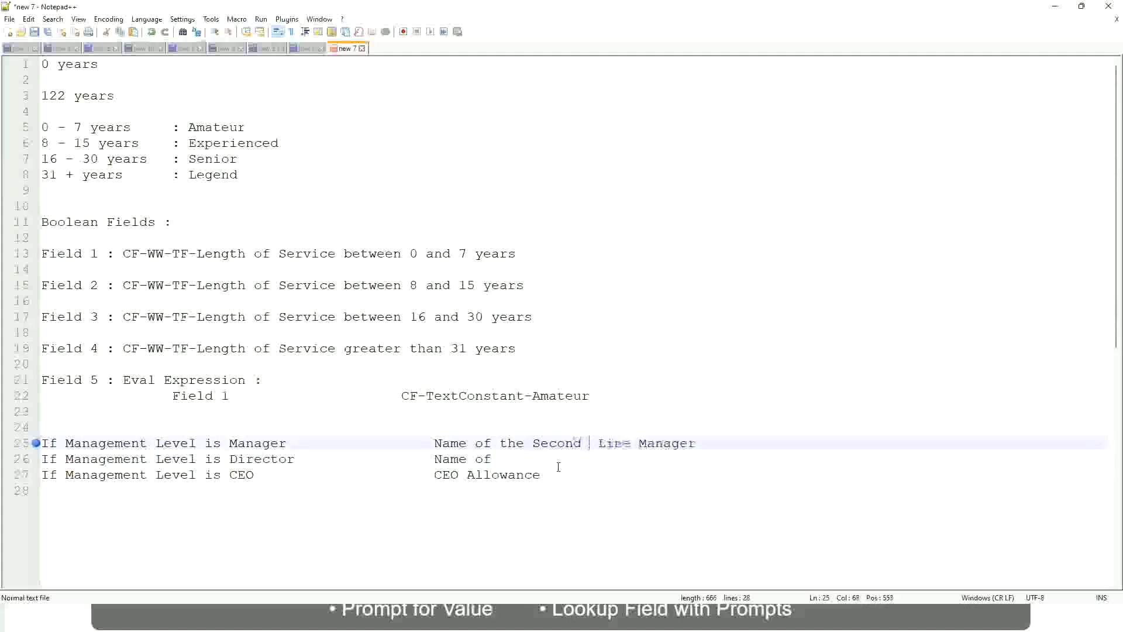
key(BackSpace)
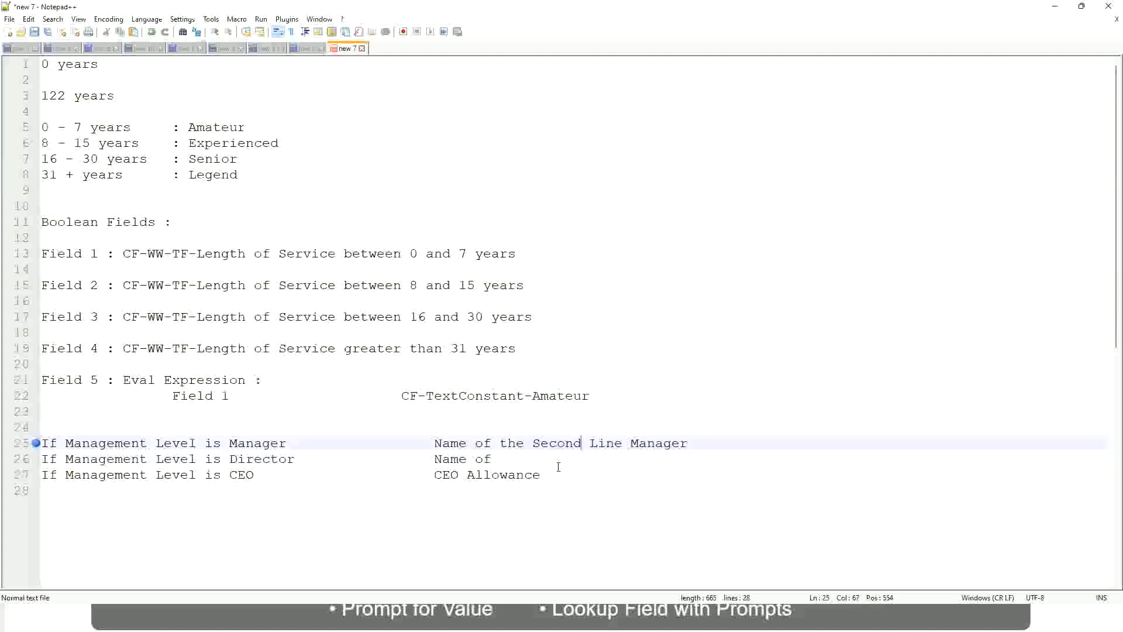
Complete the Director rule's outcome on line 26 by adding "Manager" after "Name of".
click(509, 460)
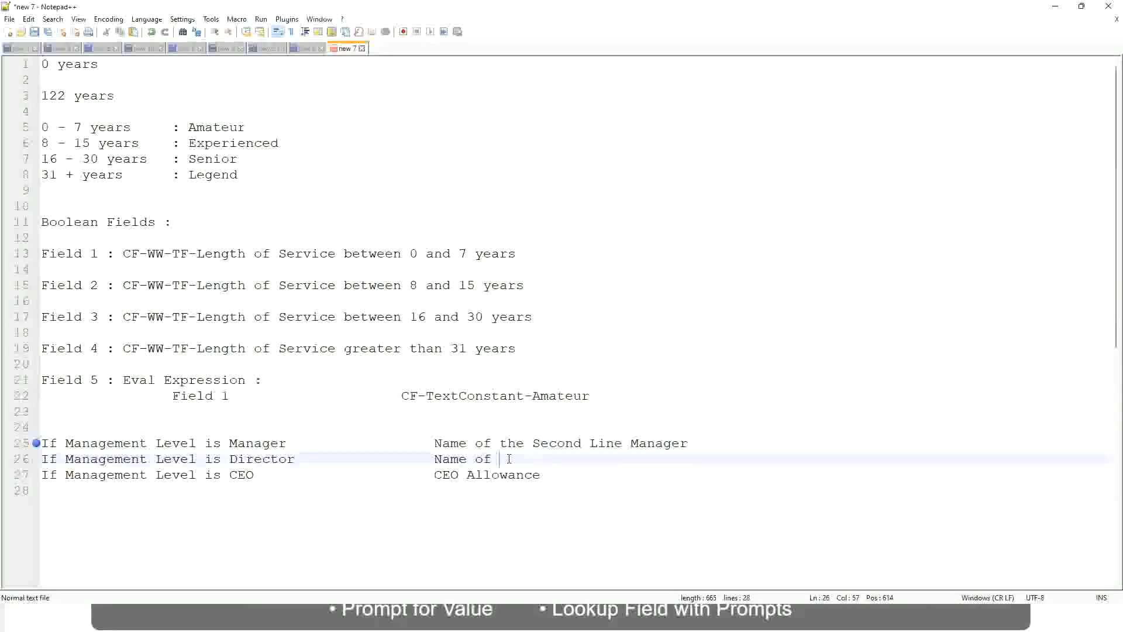
text(Manager)
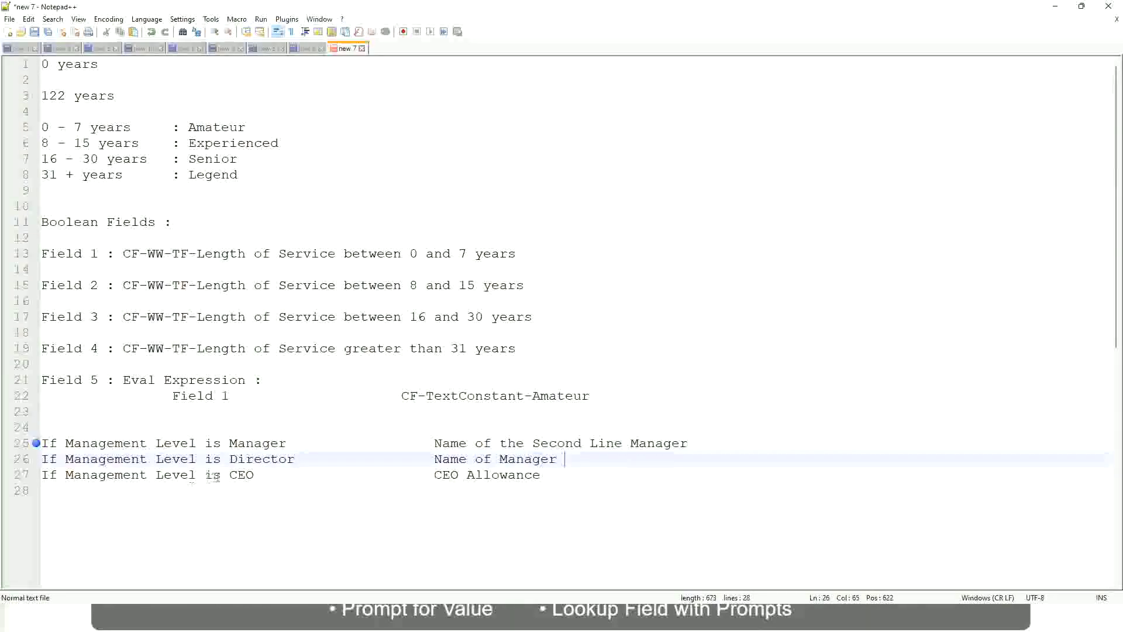
click(249, 474)
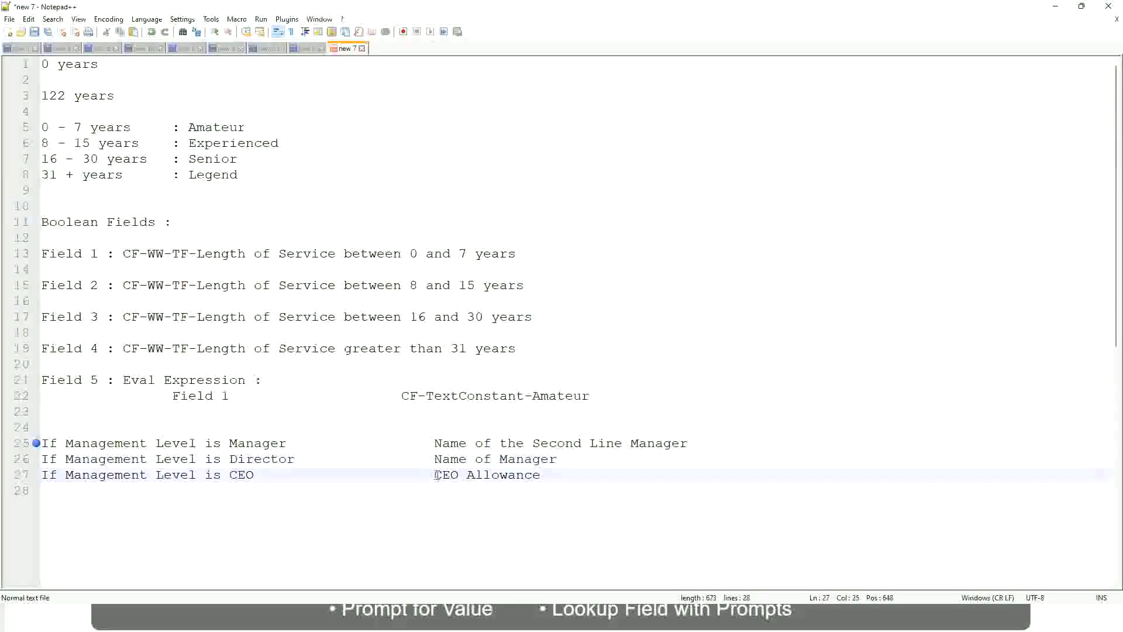
Replace the CEO rule's outcome "CEO Allowance" on line 27 with "name of CEO/Himself/Herself".
drag(434, 475, 556, 474)
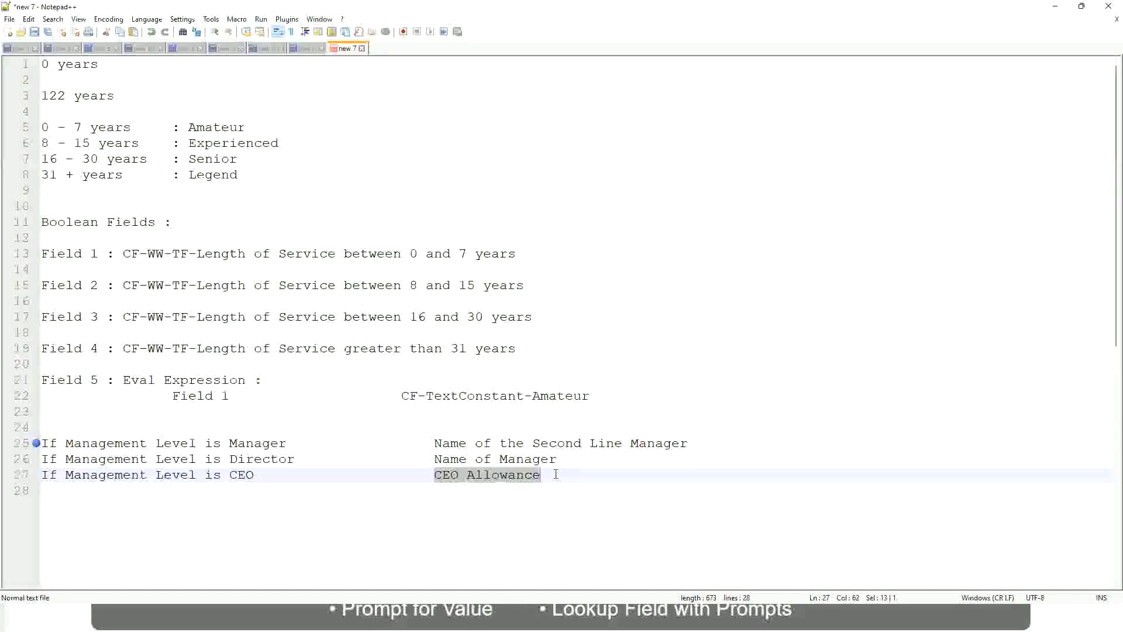
text(name of CEO)
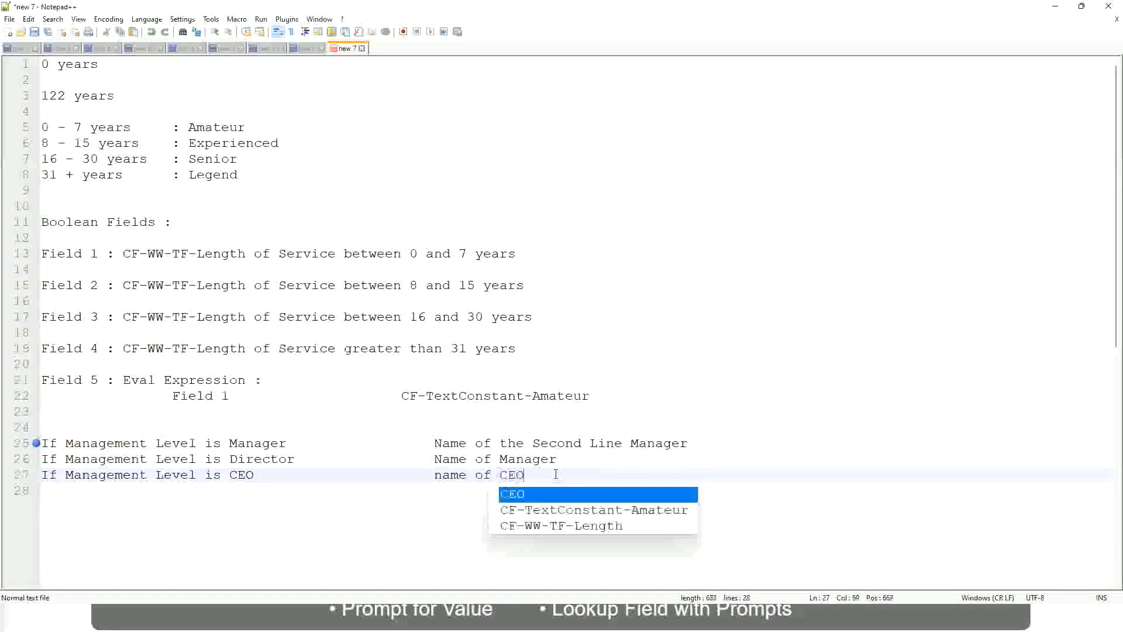
key(BackSpace)
key(BackSpace)
text(/)
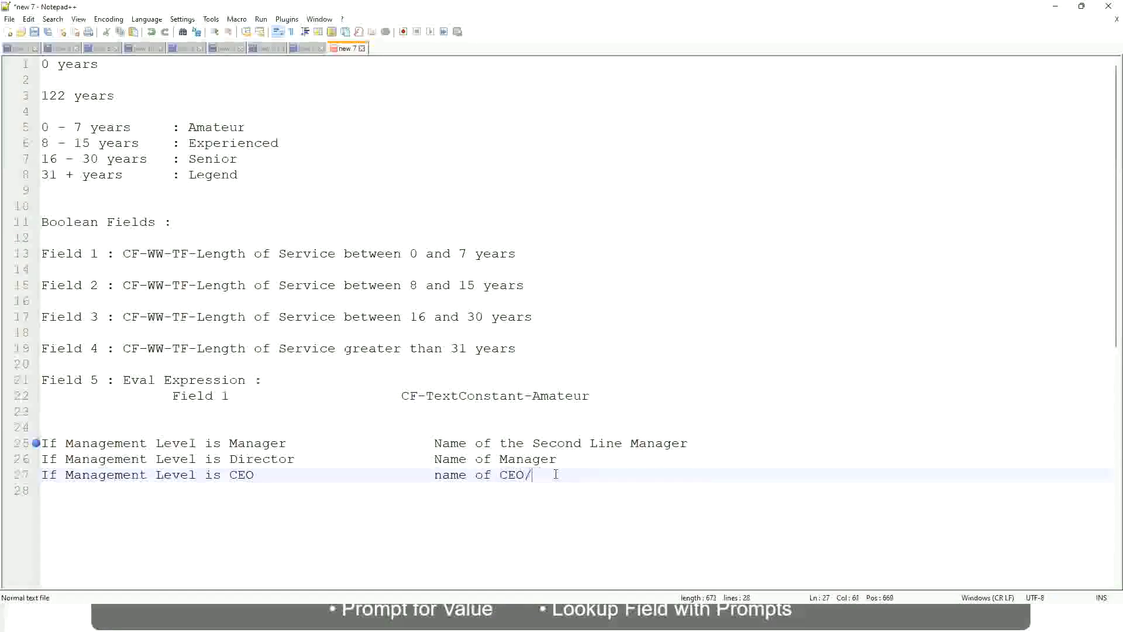
text(Himself/Herself)
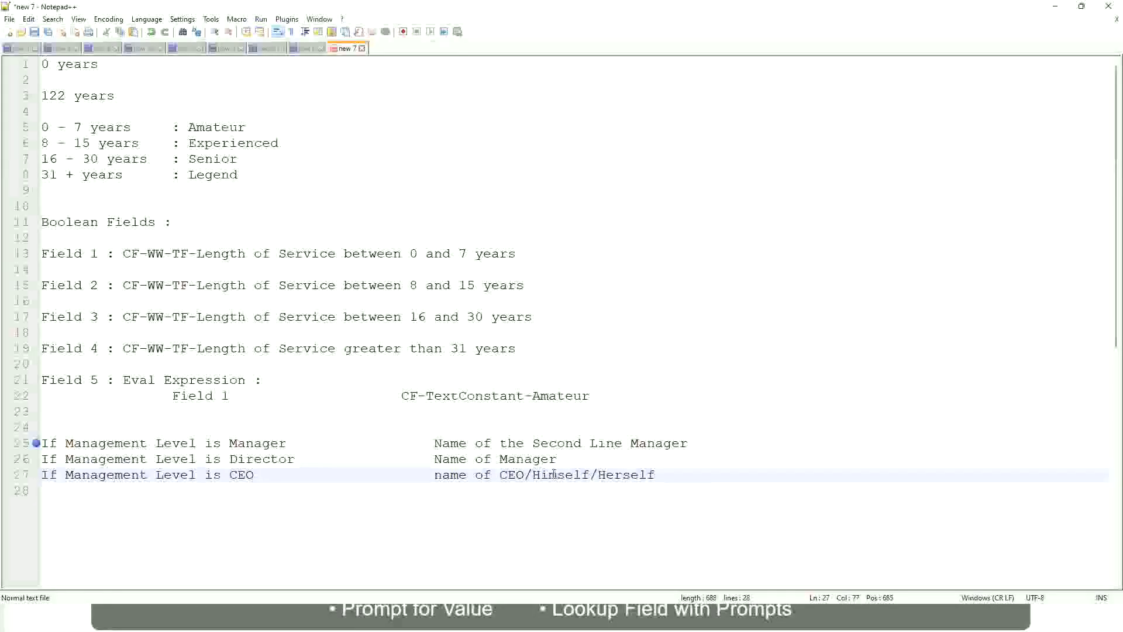
Remove the bookmark from line 25 and place the cursor in that line's Manager condition.
click(404, 475)
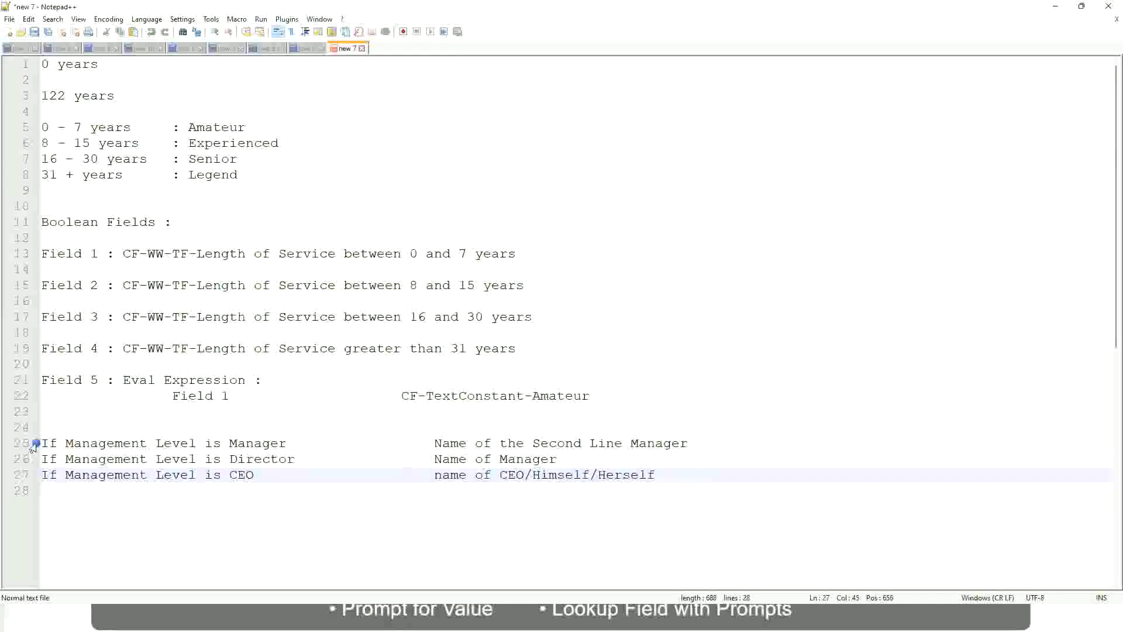
click(122, 444)
click(259, 443)
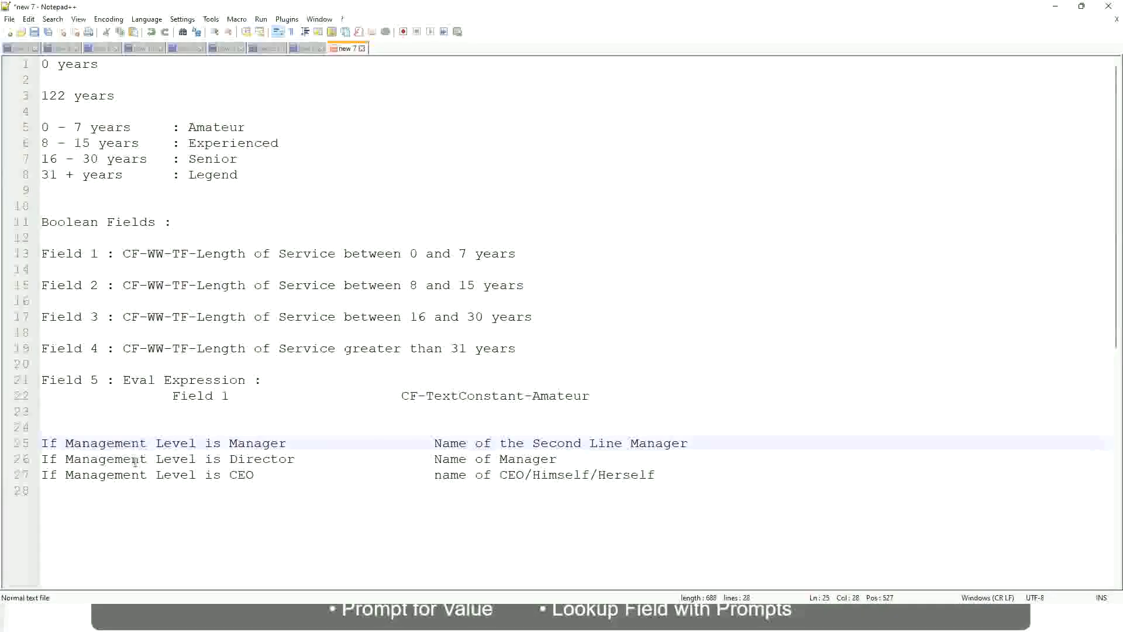
Review the Director and CEO rules on lines 26 and 27, checking each management level against its outcome.
click(230, 458)
click(277, 459)
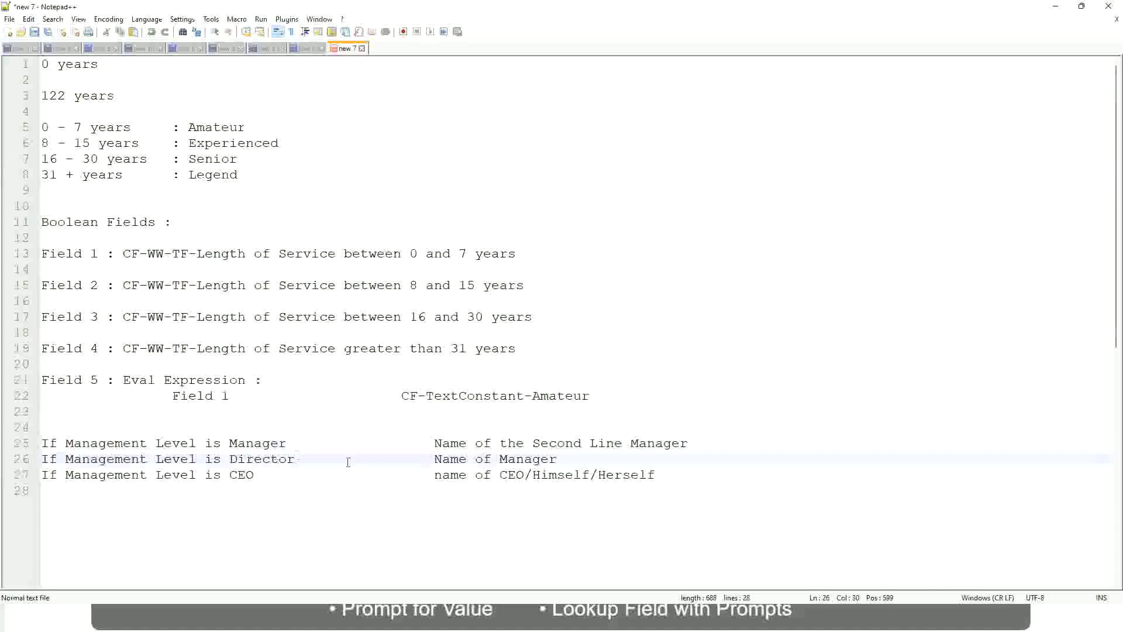
click(557, 459)
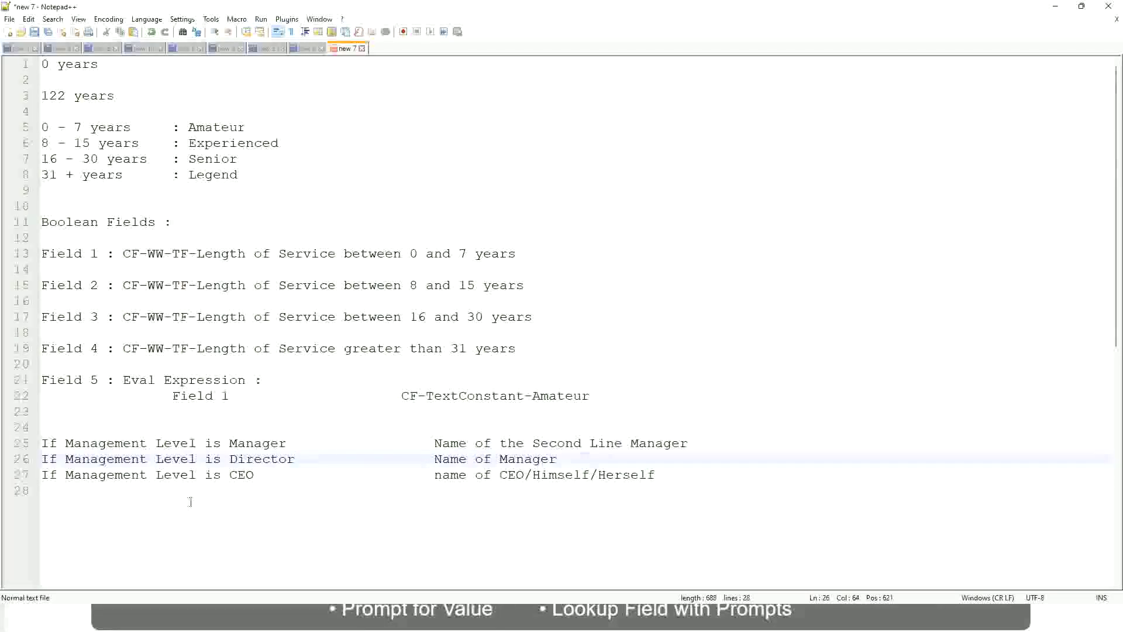
click(252, 460)
click(245, 475)
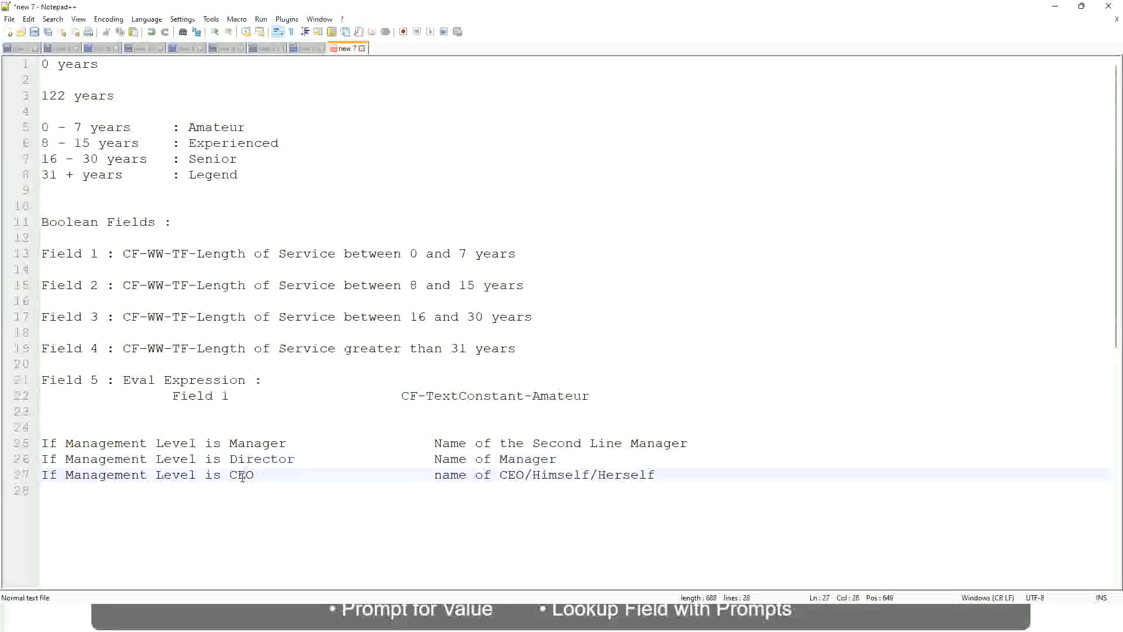
click(524, 475)
click(661, 475)
drag(682, 472, 369, 459)
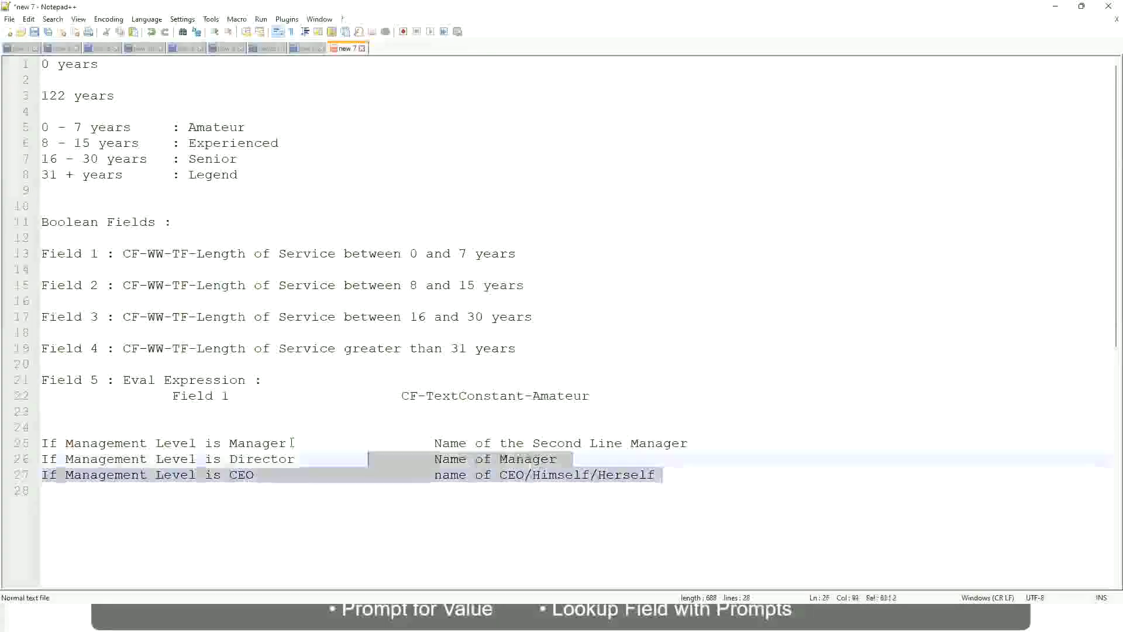
Review the Manager rule on line 25, checking the management level condition against its second line manager outcome.
drag(293, 443, 41, 443)
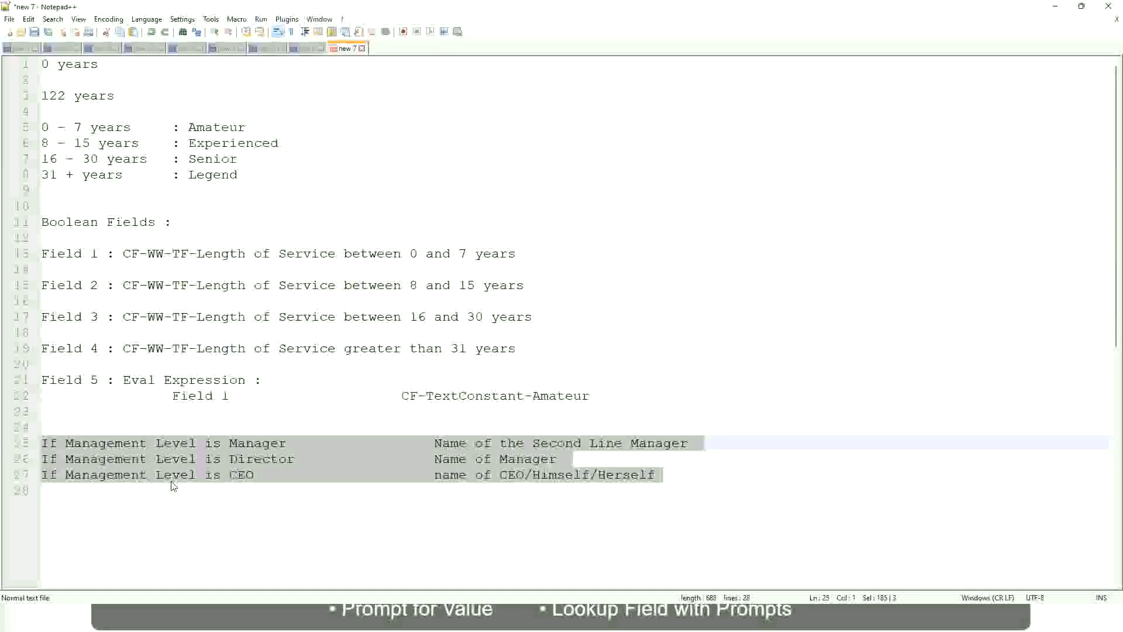
click(475, 444)
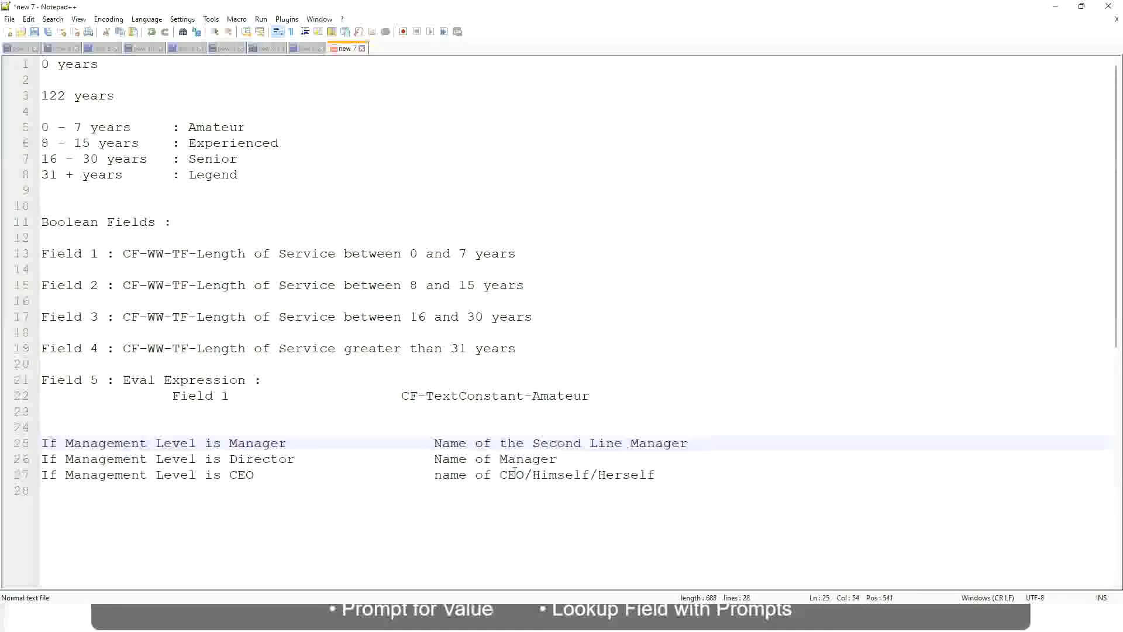
drag(433, 443, 690, 443)
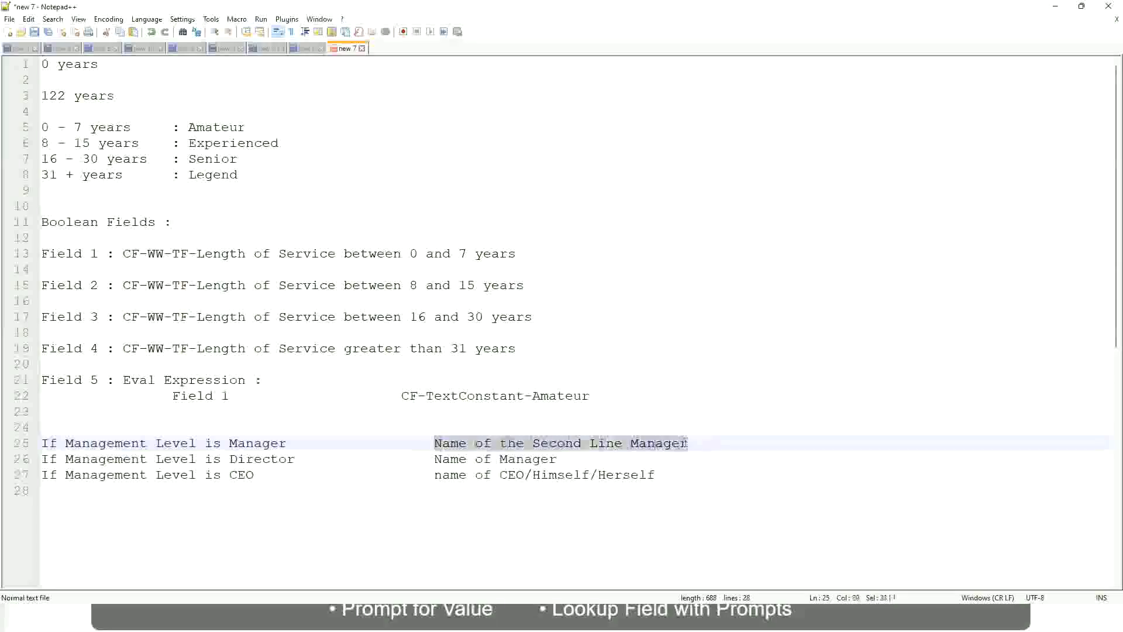
click(525, 446)
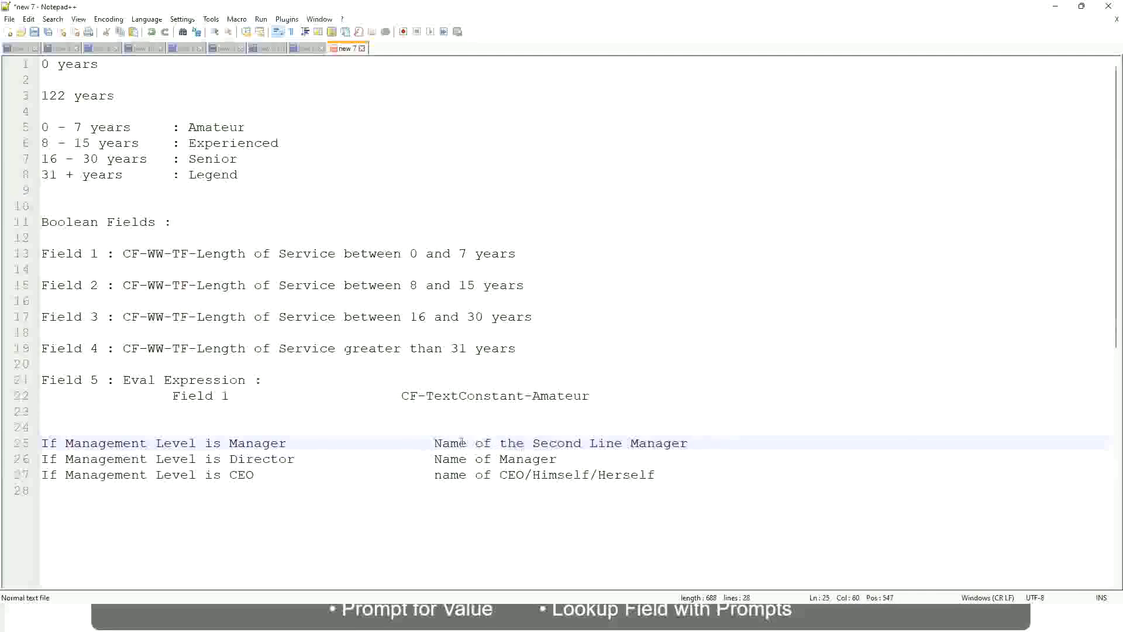
drag(434, 443, 691, 443)
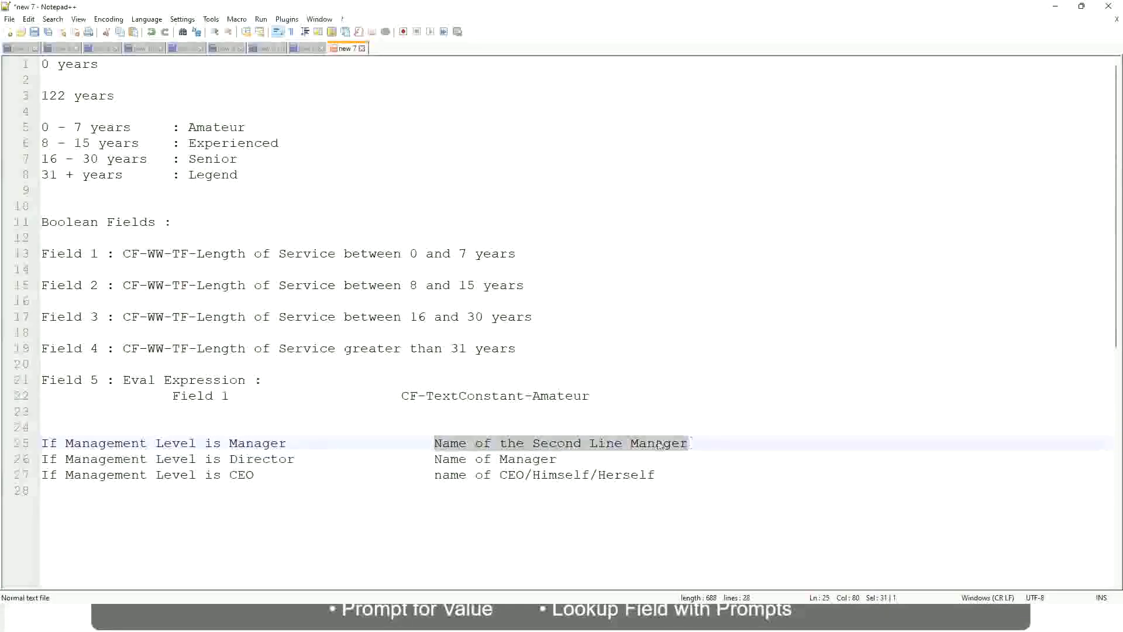
click(575, 448)
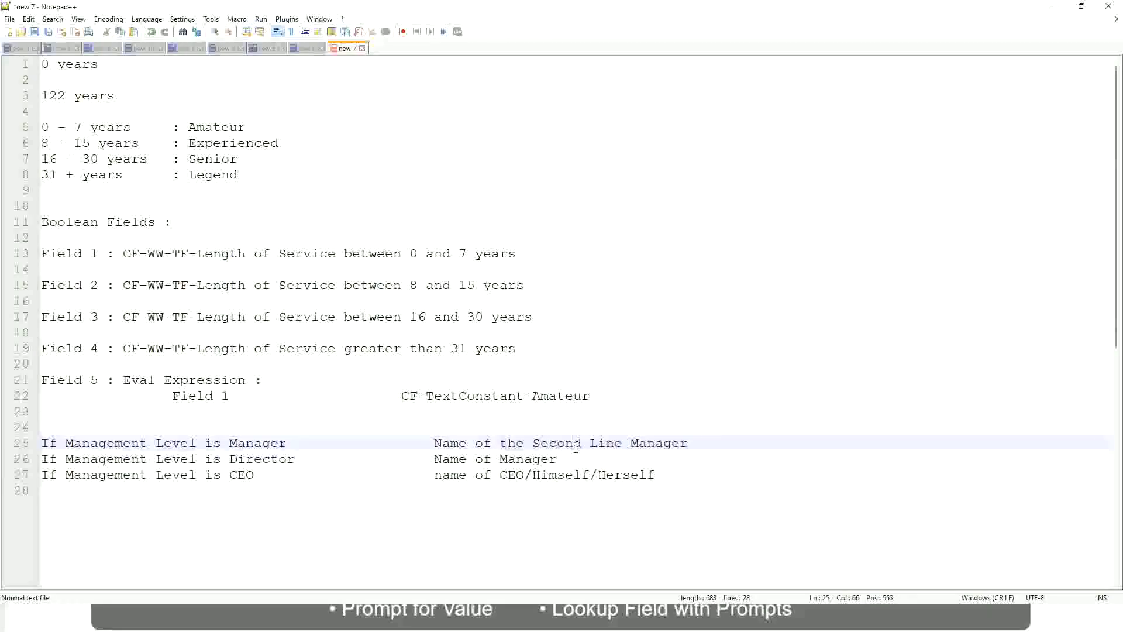
click(292, 443)
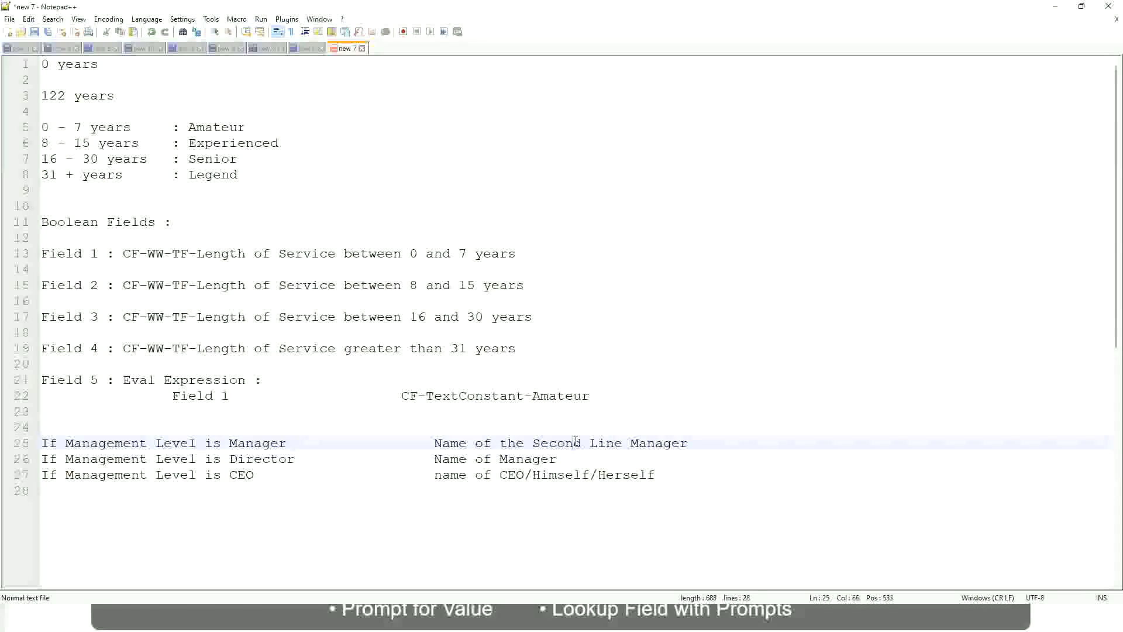
drag(615, 443, 622, 443)
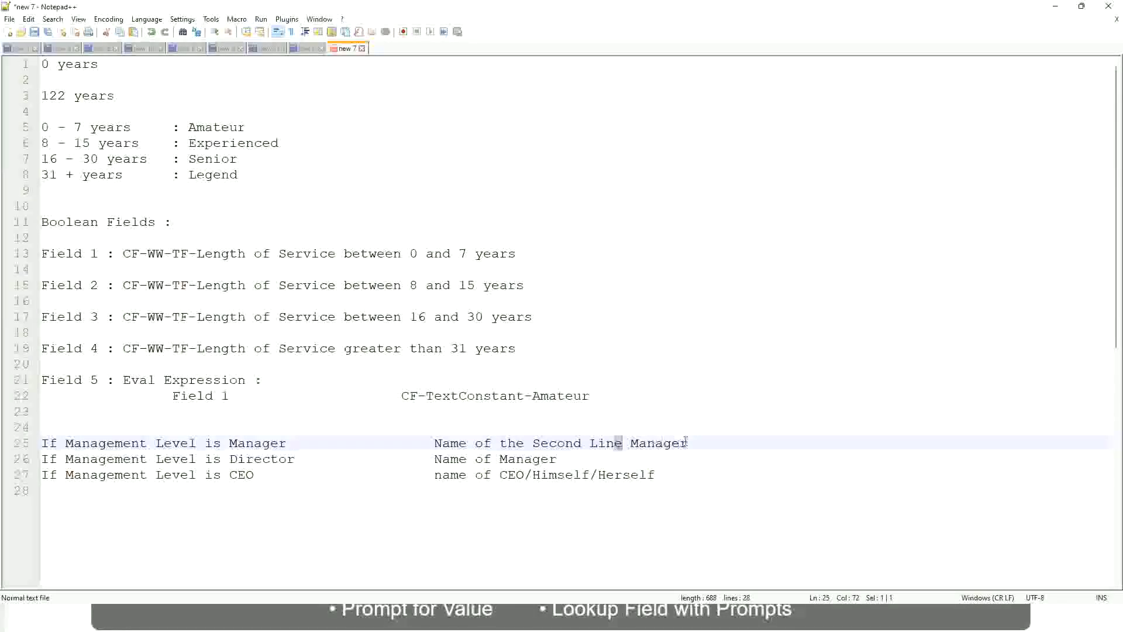
click(706, 440)
click(664, 441)
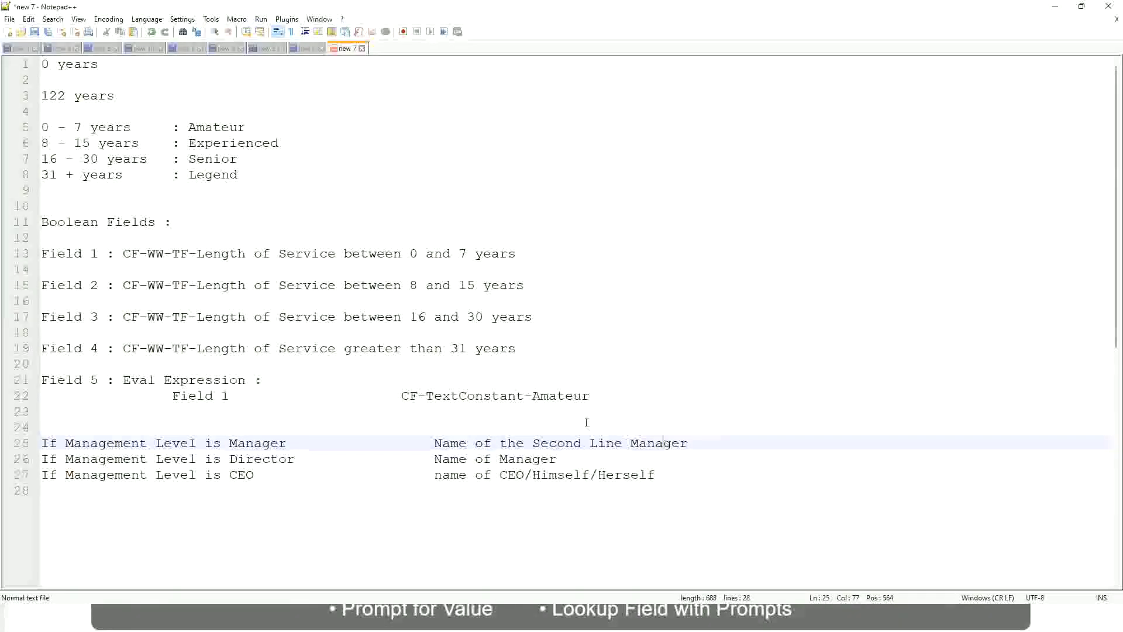
Compare the fixed band labels Amateur, Experienced, Senior and Legend on lines 5 to 8 with the name-based outcomes on lines 25 to 27.
double_click(216, 127)
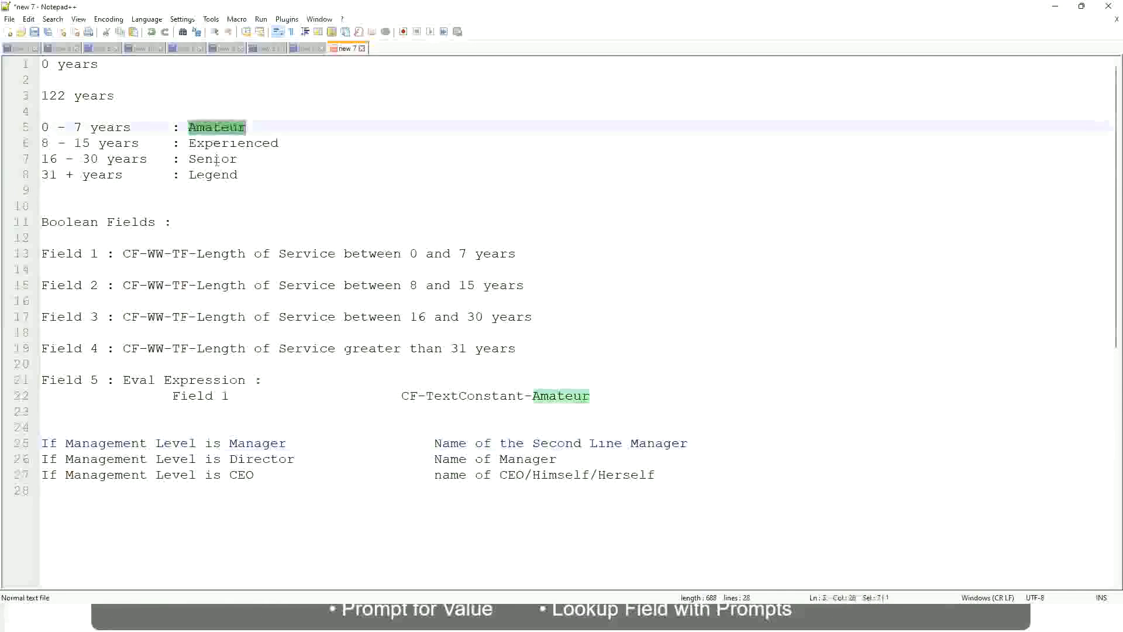
double_click(216, 143)
double_click(216, 159)
click(213, 174)
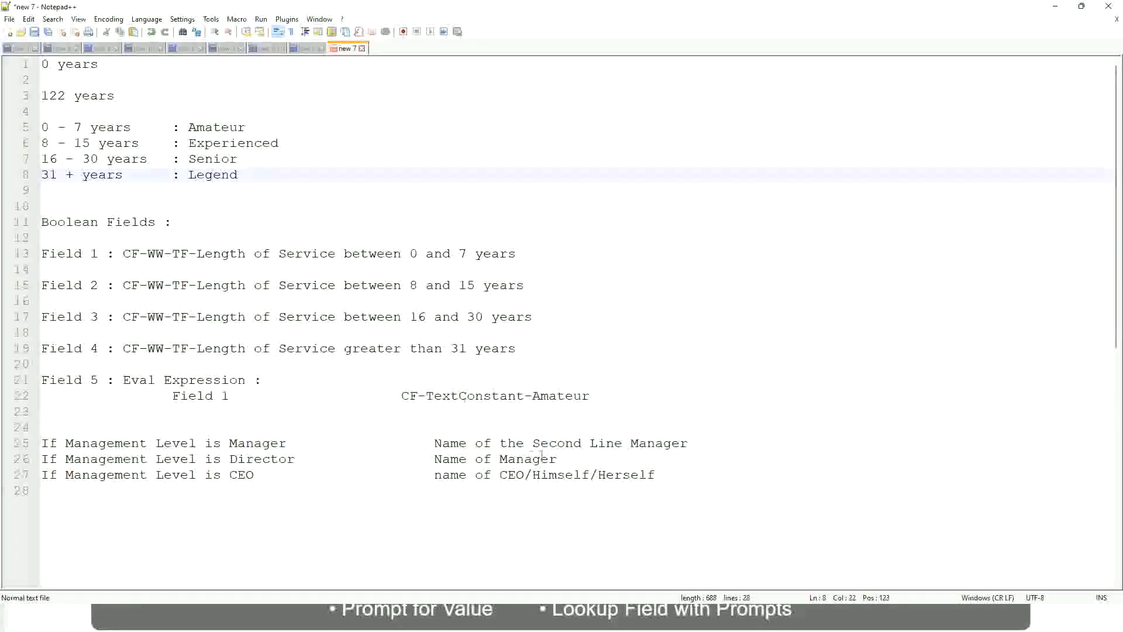
click(576, 476)
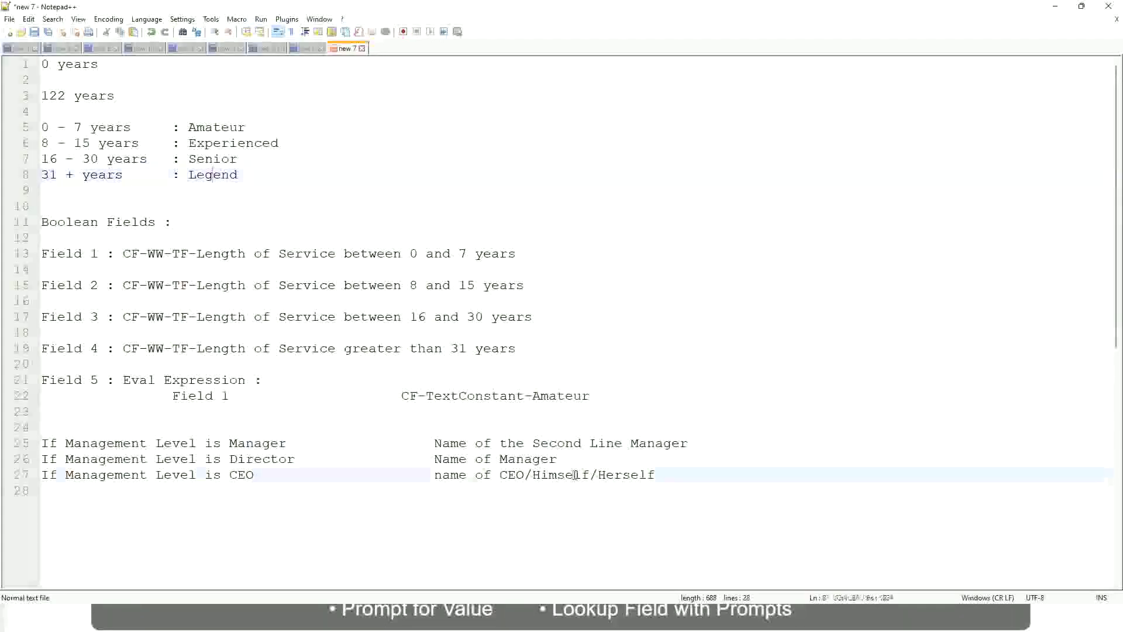
click(539, 445)
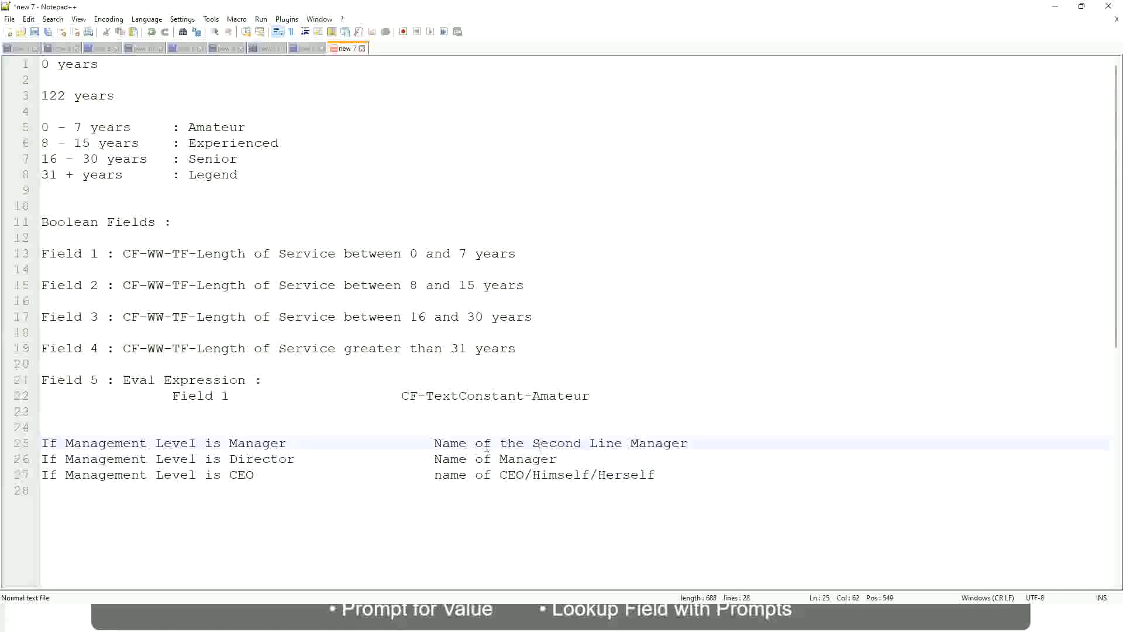
Switch to Workday, copy the name of calculated field CF-WW-LRB-Identify Experience Bands from years of Service, and close its save confirmation.
click(305, 466)
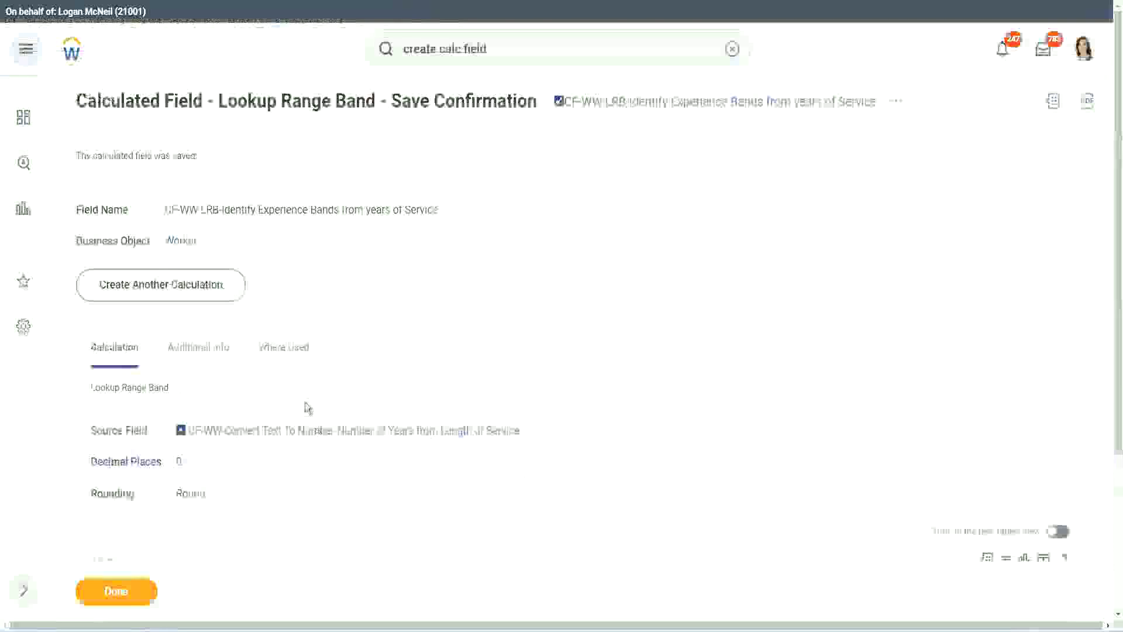
scroll(426, 178, down, 3)
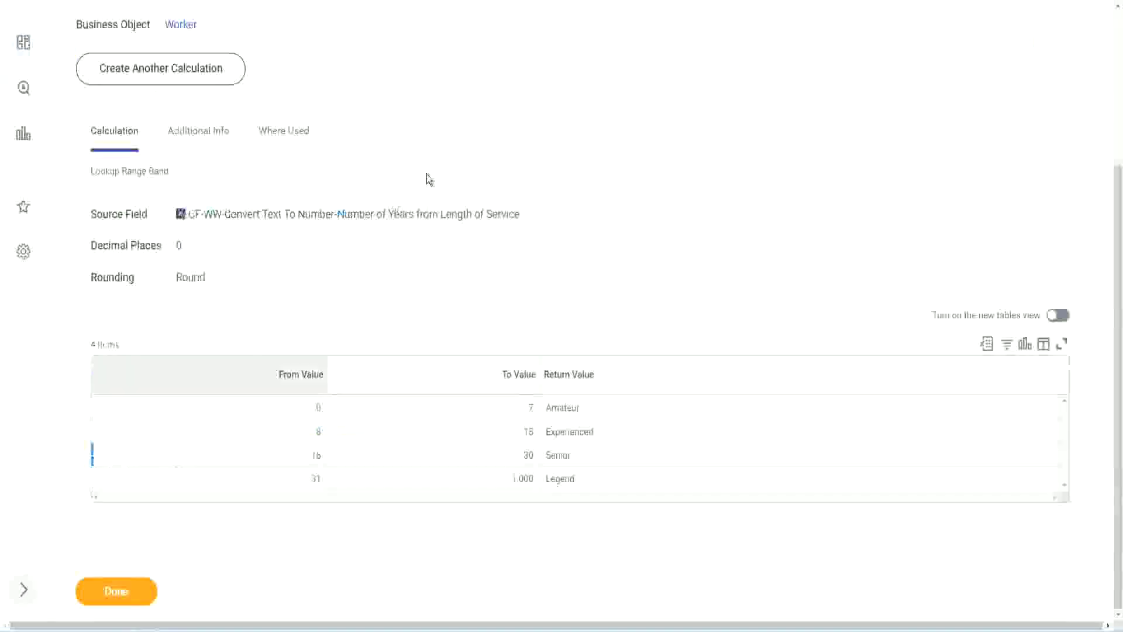
scroll(439, 228, up, 3)
right_click(663, 115)
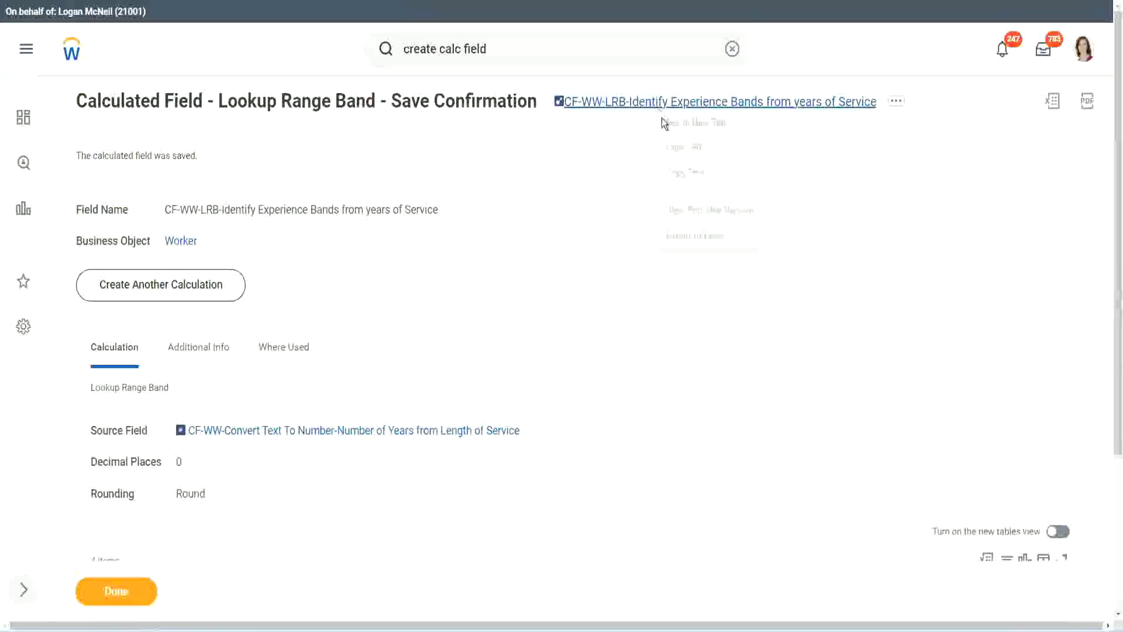
click(695, 171)
click(109, 598)
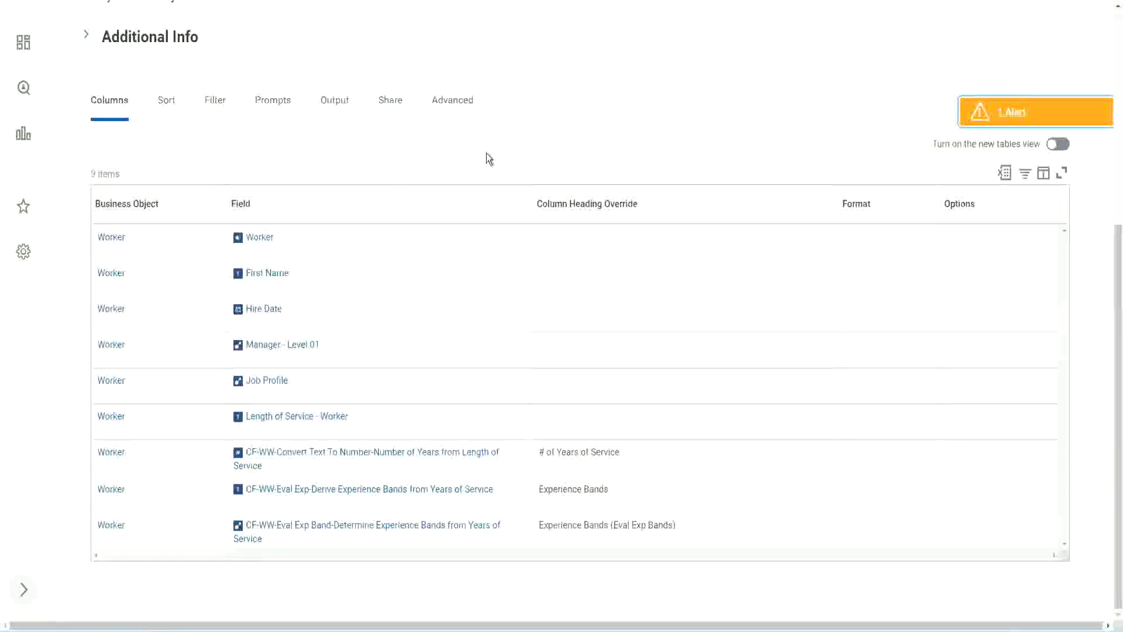
Open the WW Employee Details custom report for editing.
scroll(487, 156, up, 6)
click(386, 126)
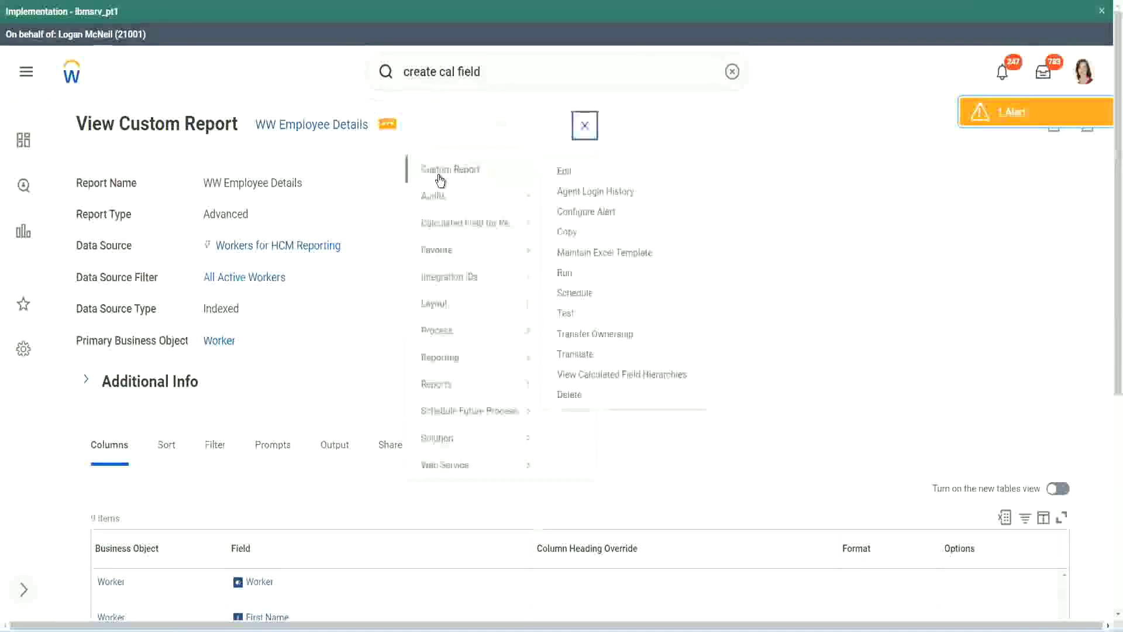
click(563, 171)
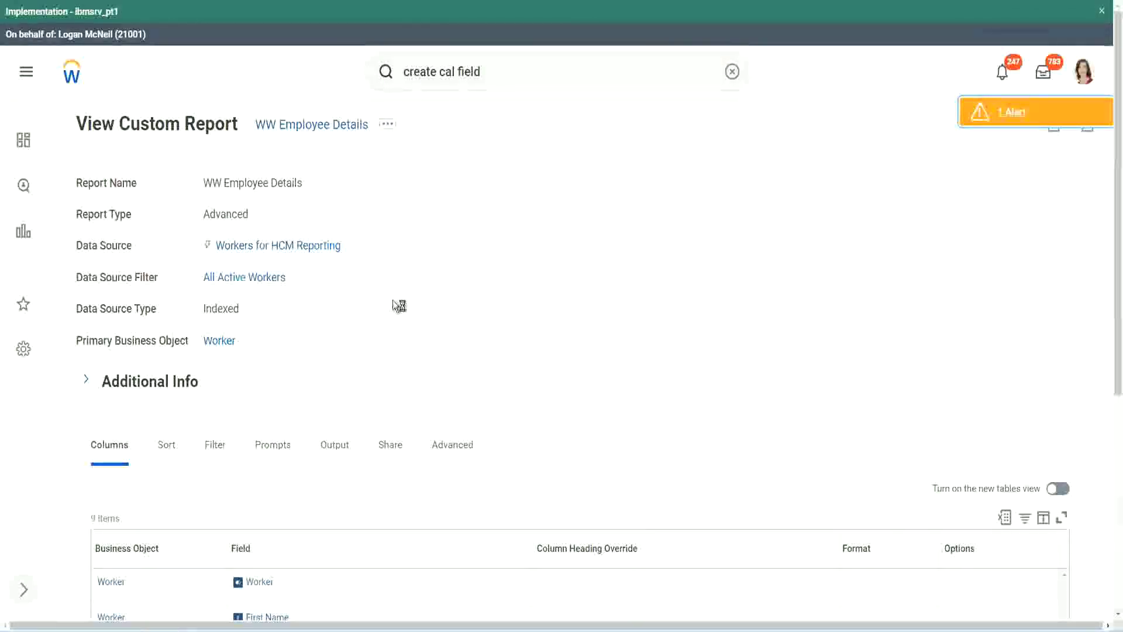
Add a Worker column after the last report column, using field CF-WW-LRB-Identify Experience Bands from years of Service.
scroll(428, 304, down, 5)
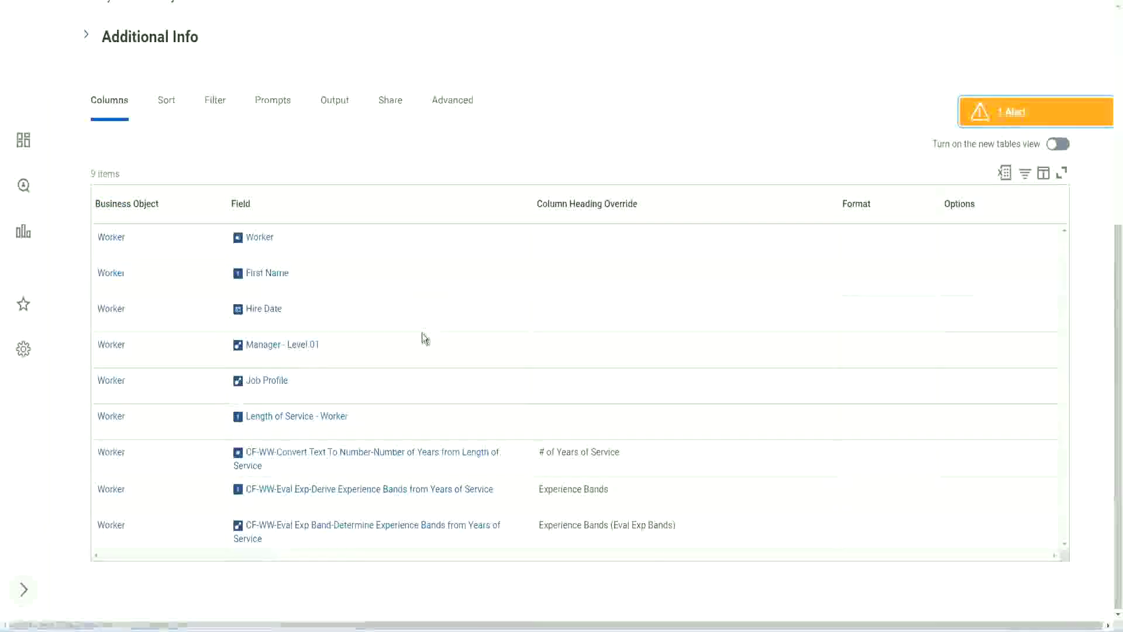
scroll(421, 328, down, 5)
scroll(216, 397, down, 3)
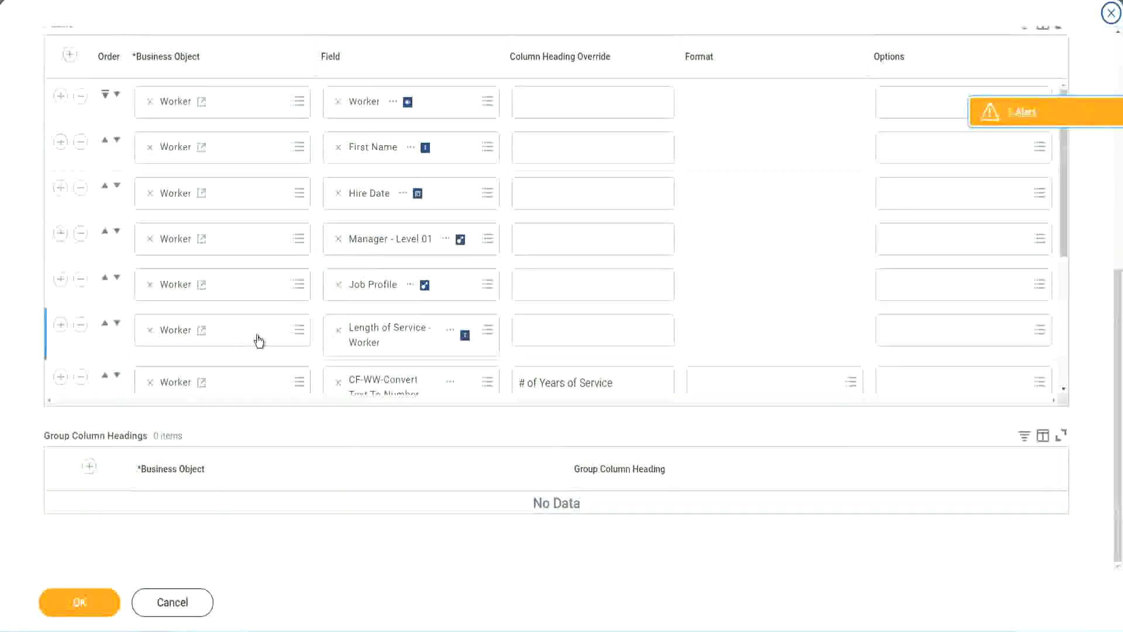
scroll(171, 351, down, 4)
click(61, 313)
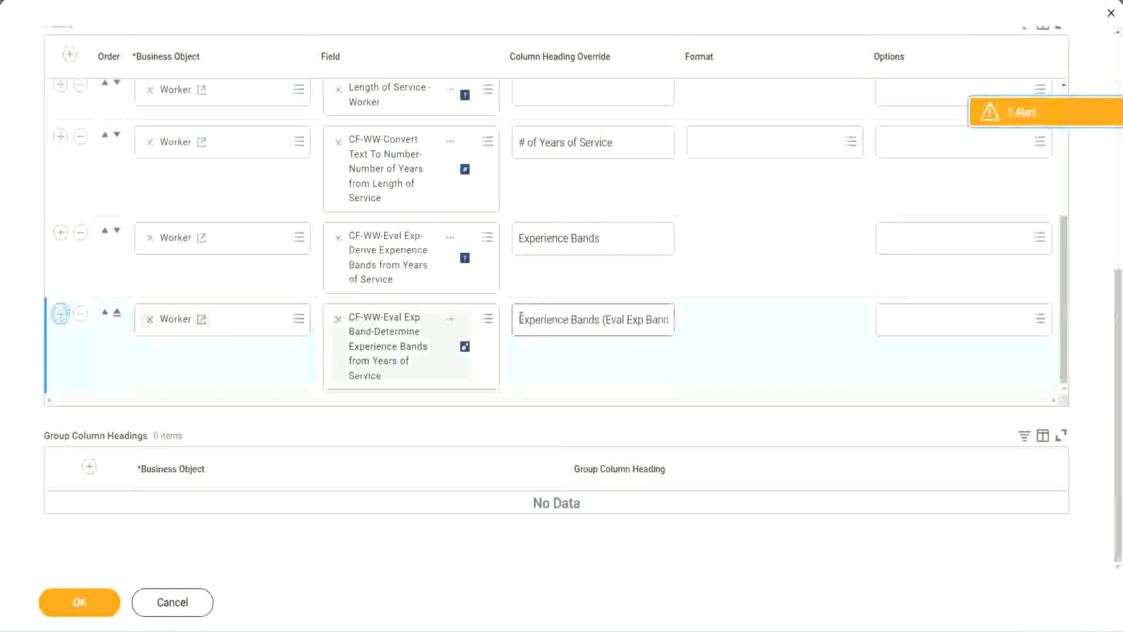
click(377, 372)
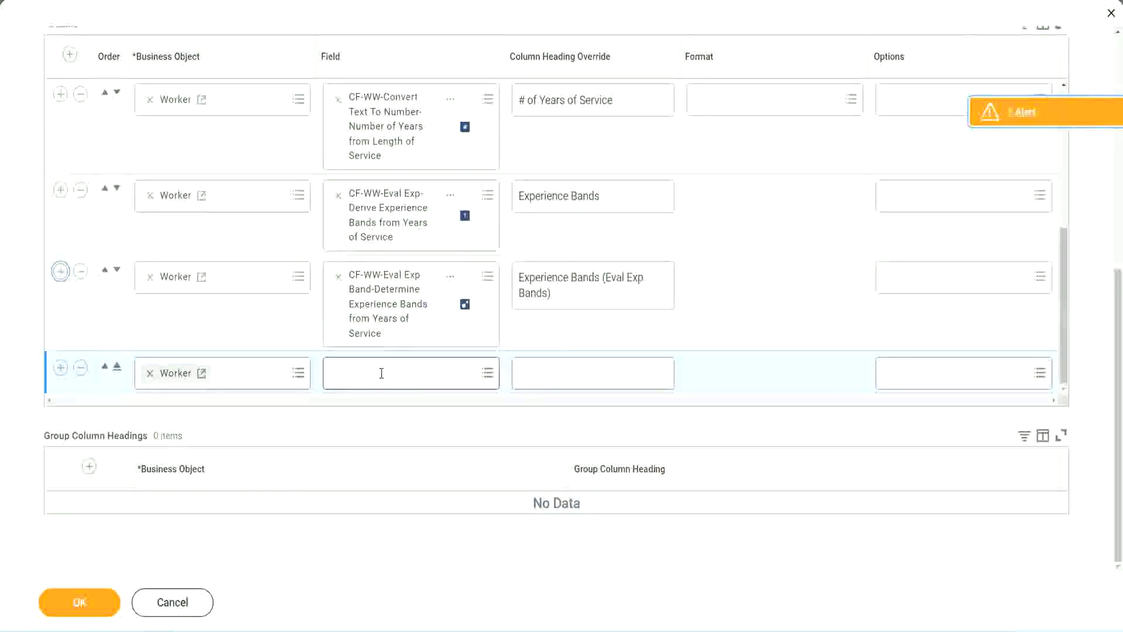
key(ctrl+v)
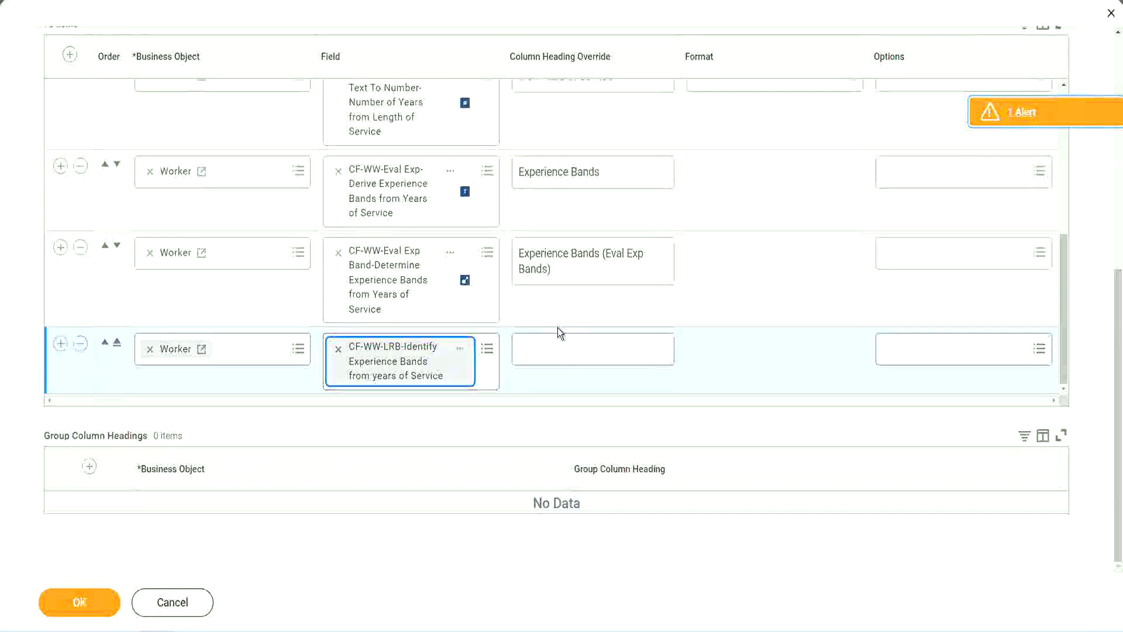
Set the new column's heading override to "Experience Bands (LRB)".
click(561, 342)
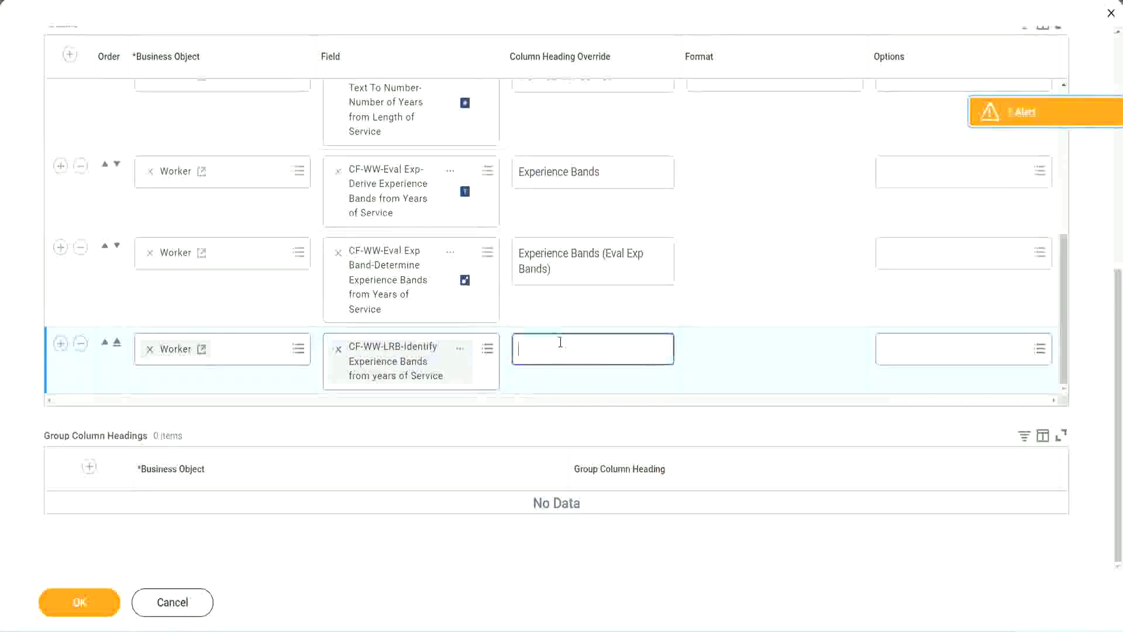
text(Ex)
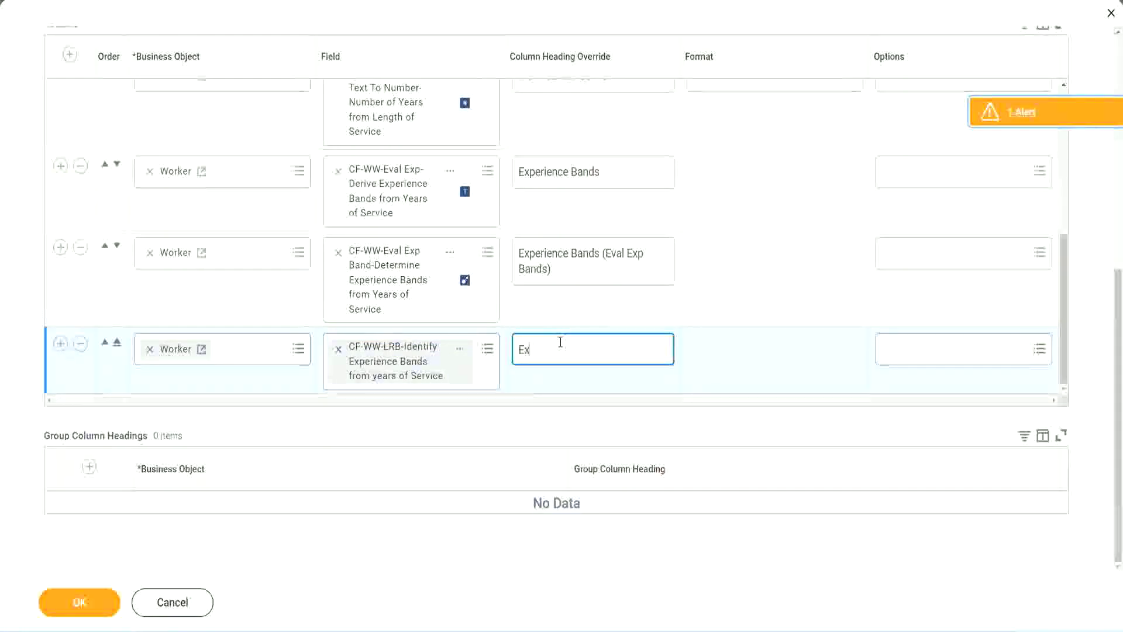
text(pernerice)
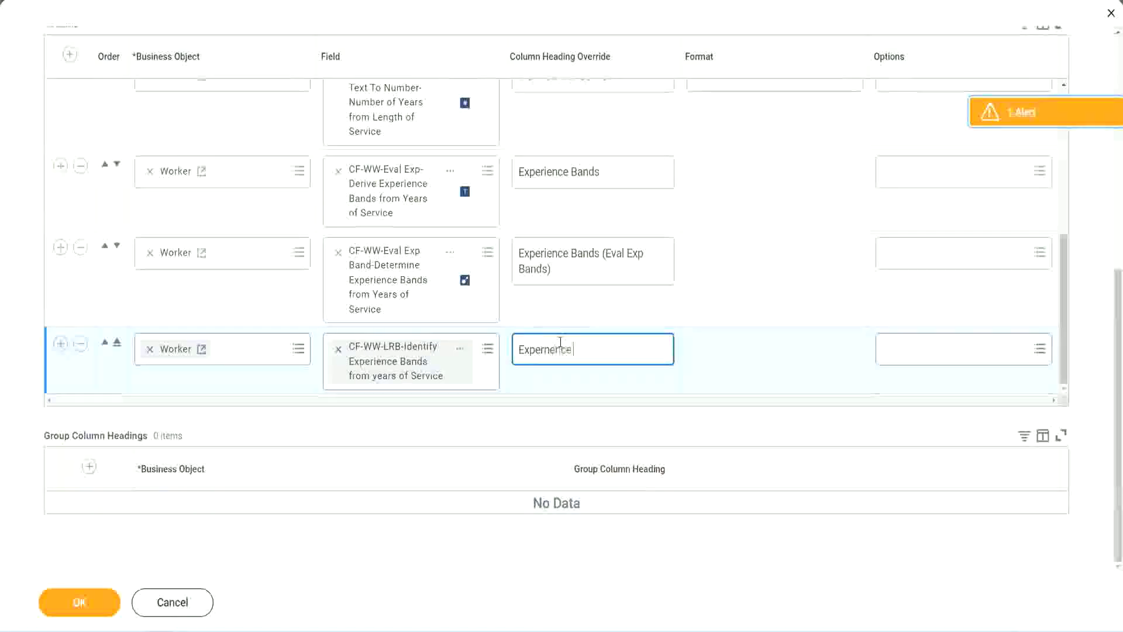
key(BackSpace)
key(BackSpace)
key(BackSpace)
key(BackSpace)
key(BackSpace)
key(BackSpace)
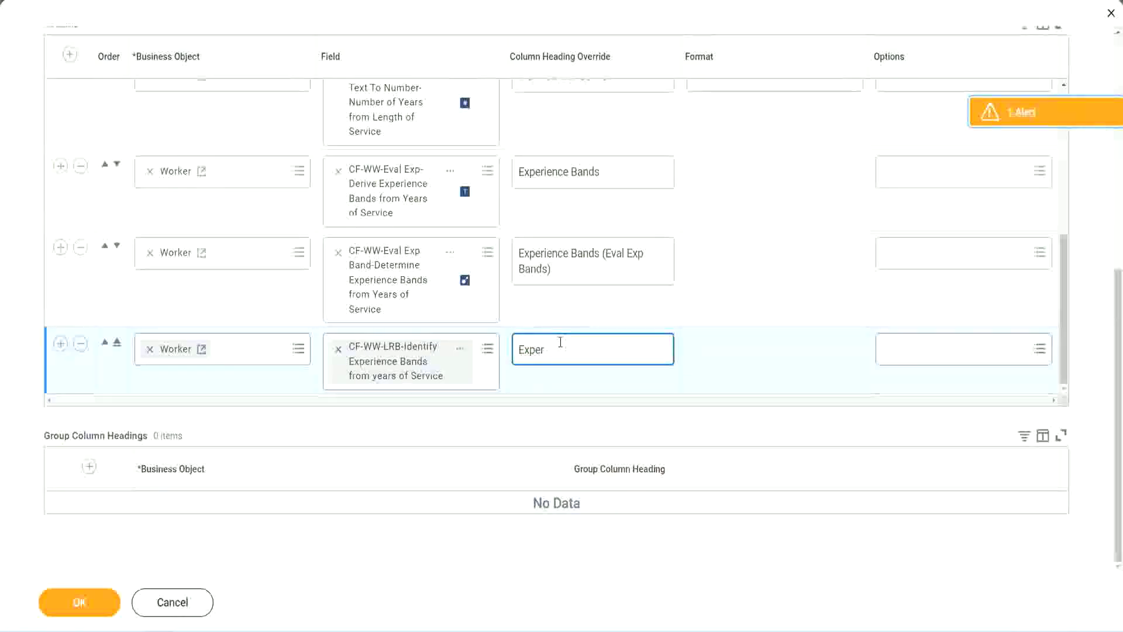
text(ience Bands)
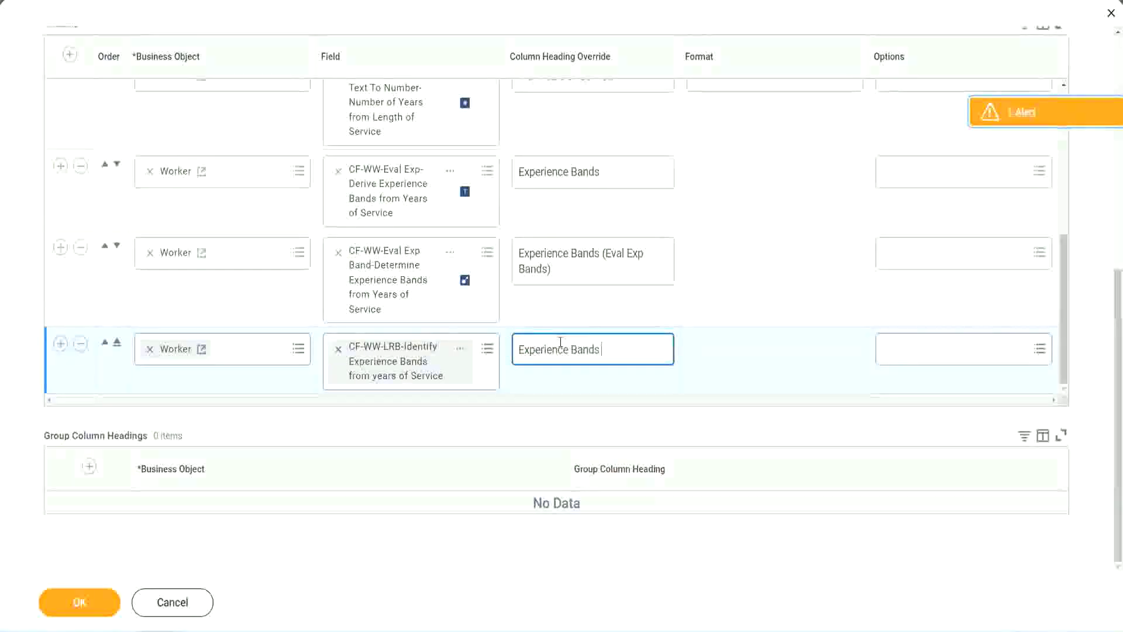
text( (LRB))
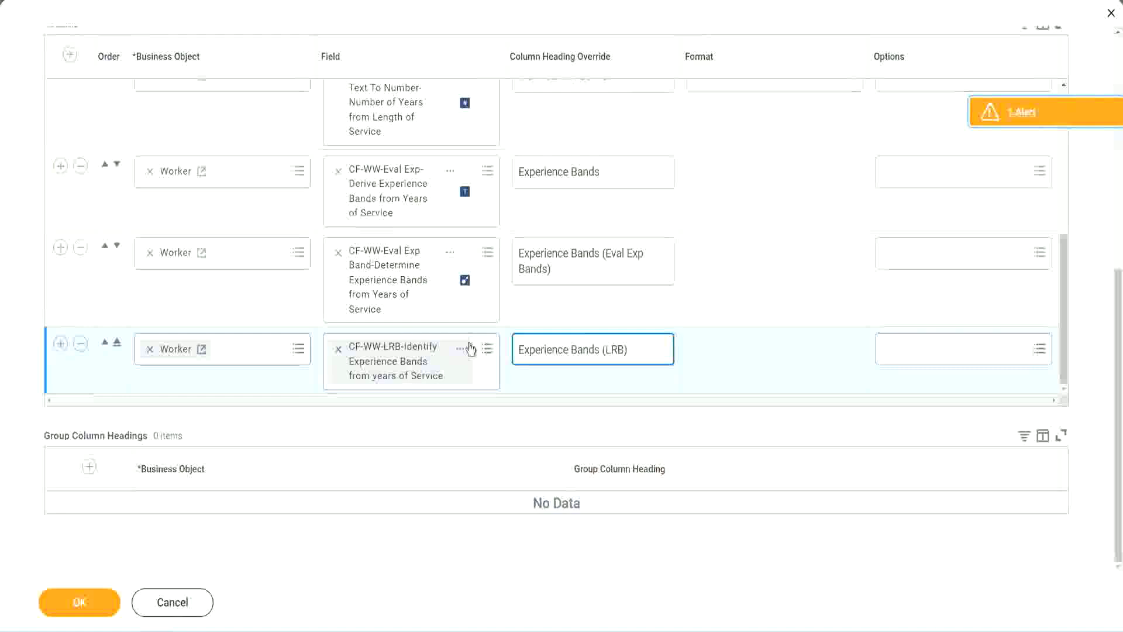
Save the report definition and run WW Employee Details with the worker type prompts left blank.
click(100, 614)
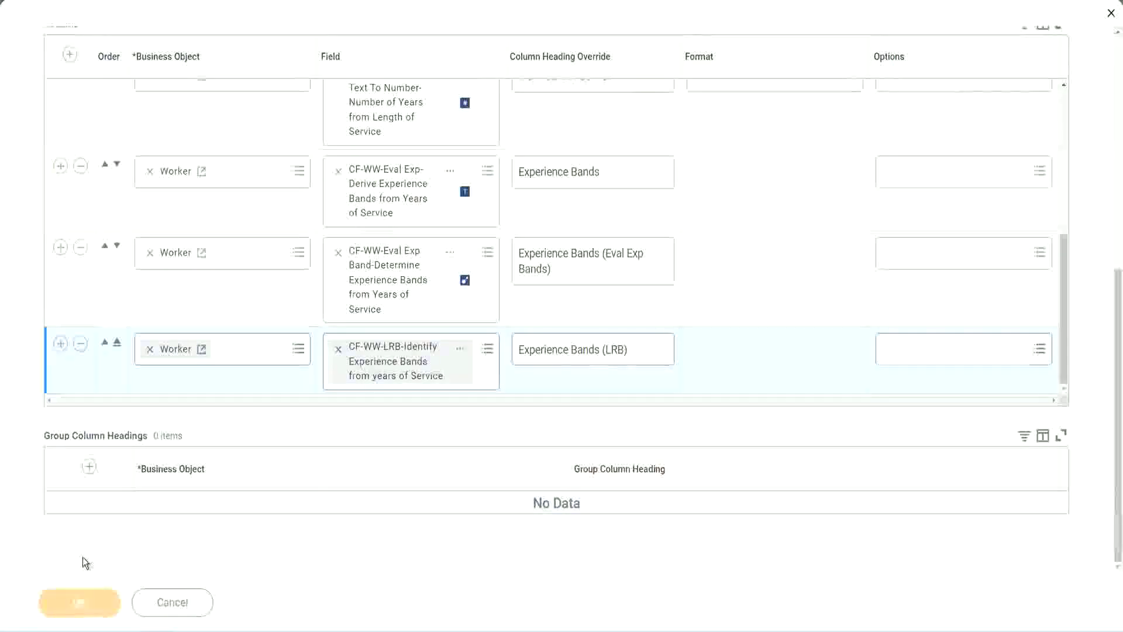
click(114, 592)
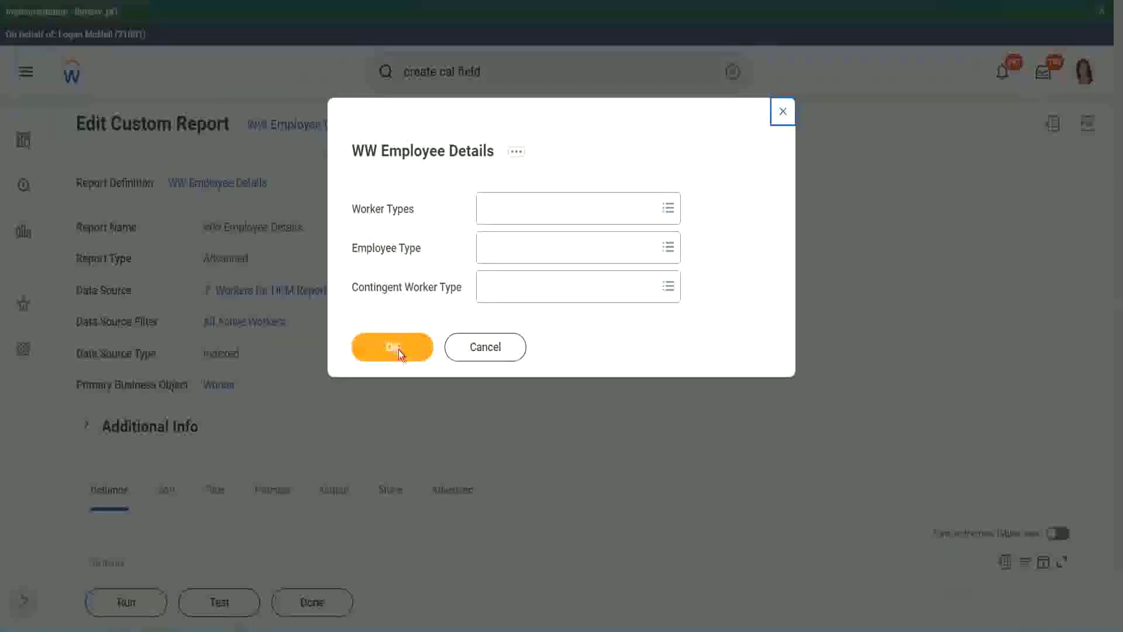
click(399, 350)
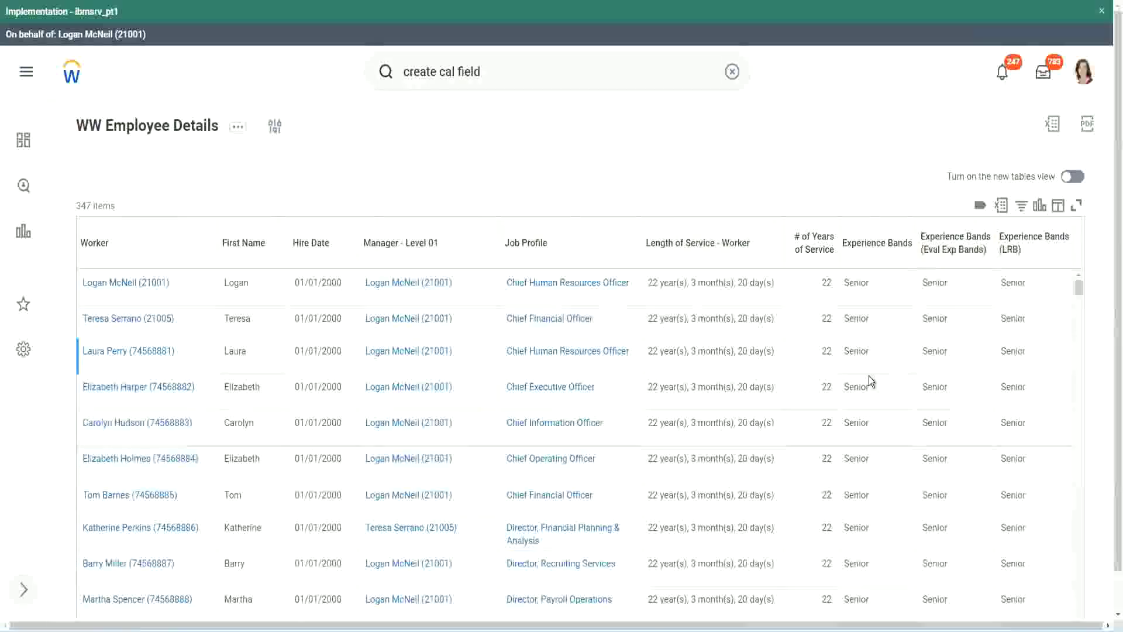
Reload the report and compare the values in the three Experience Bands columns across the worker rows.
double_click(860, 283)
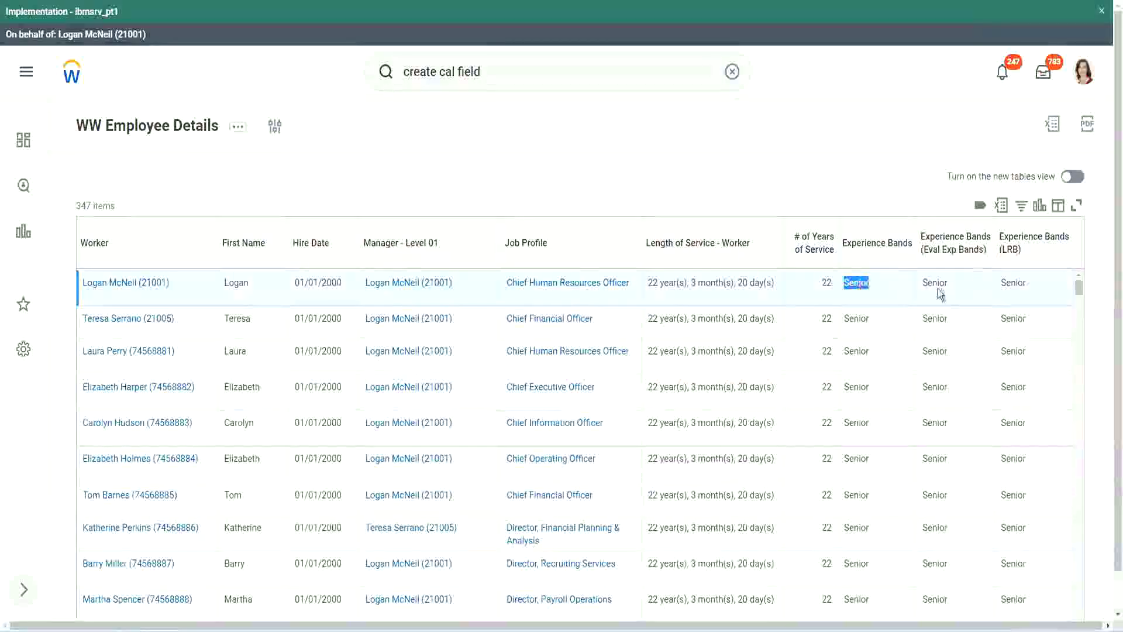
key(F5)
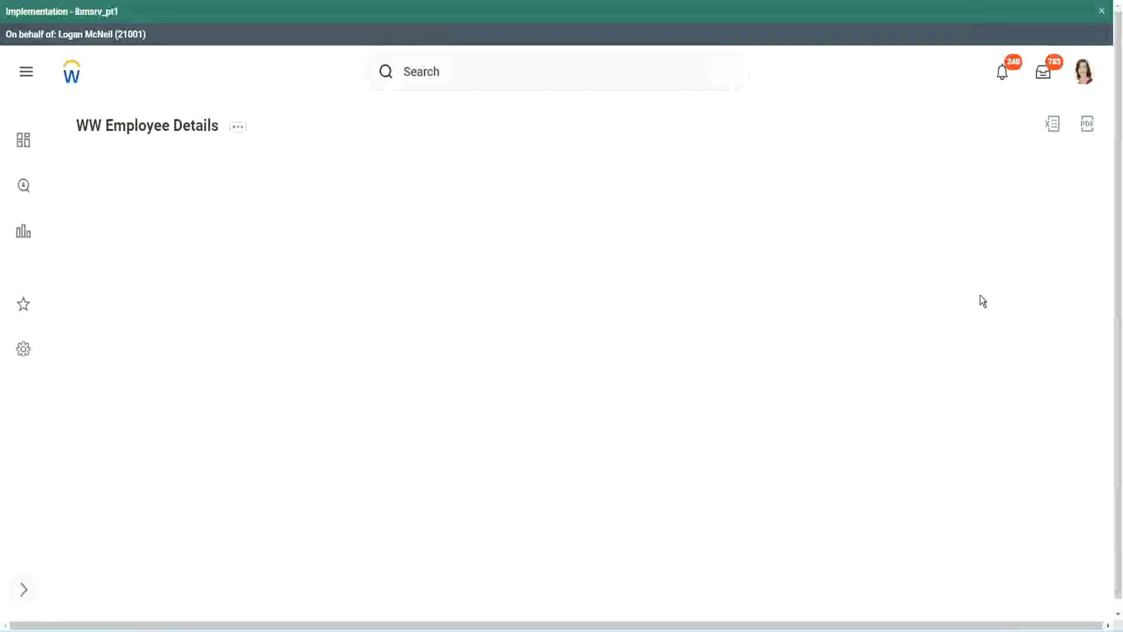
scroll(976, 327, down, 15)
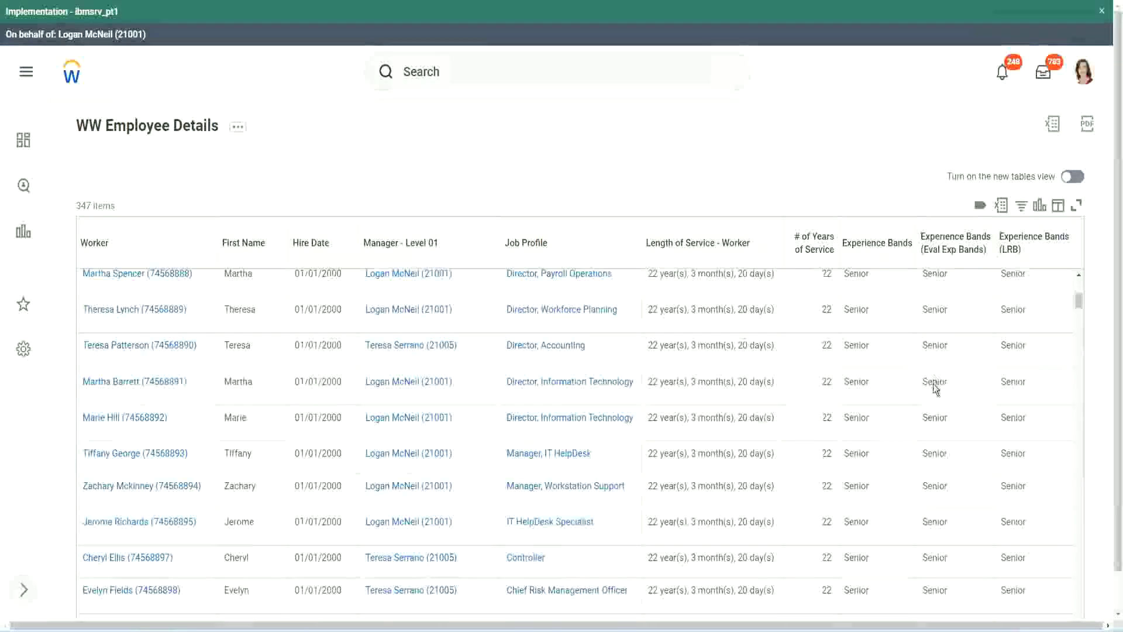
scroll(930, 400, down, 3)
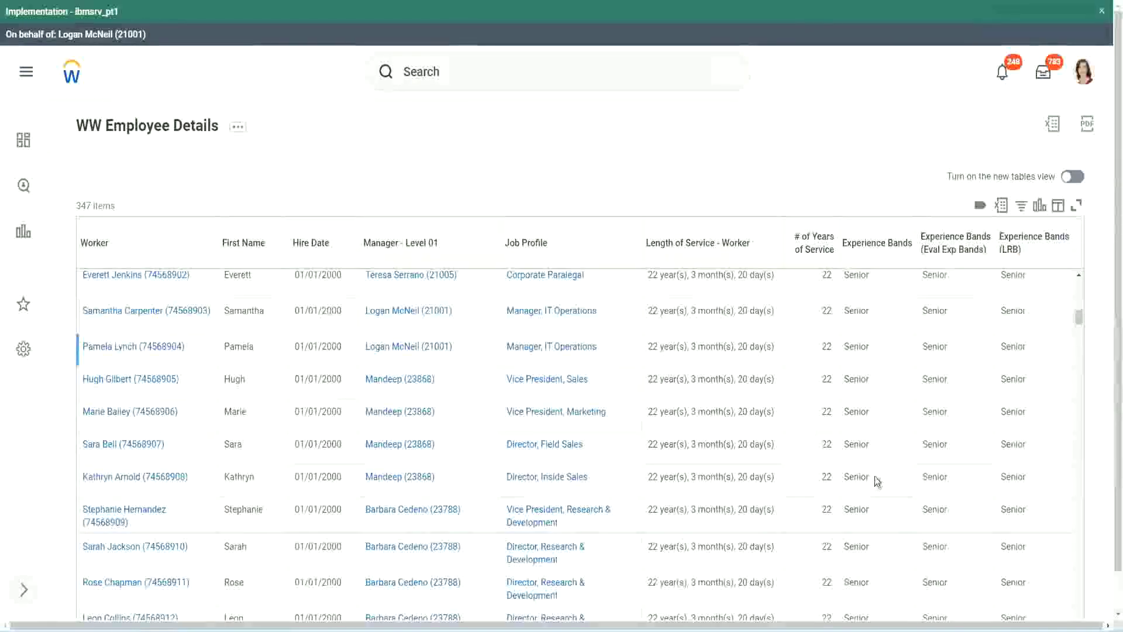
scroll(876, 520, down, 3)
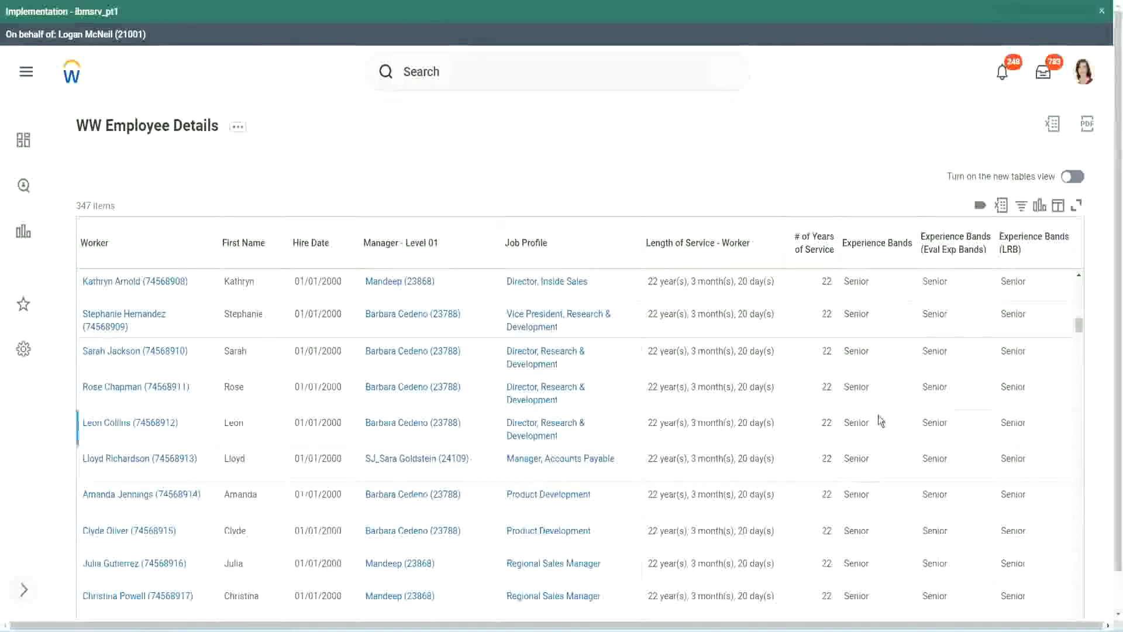
scroll(879, 417, down, 1)
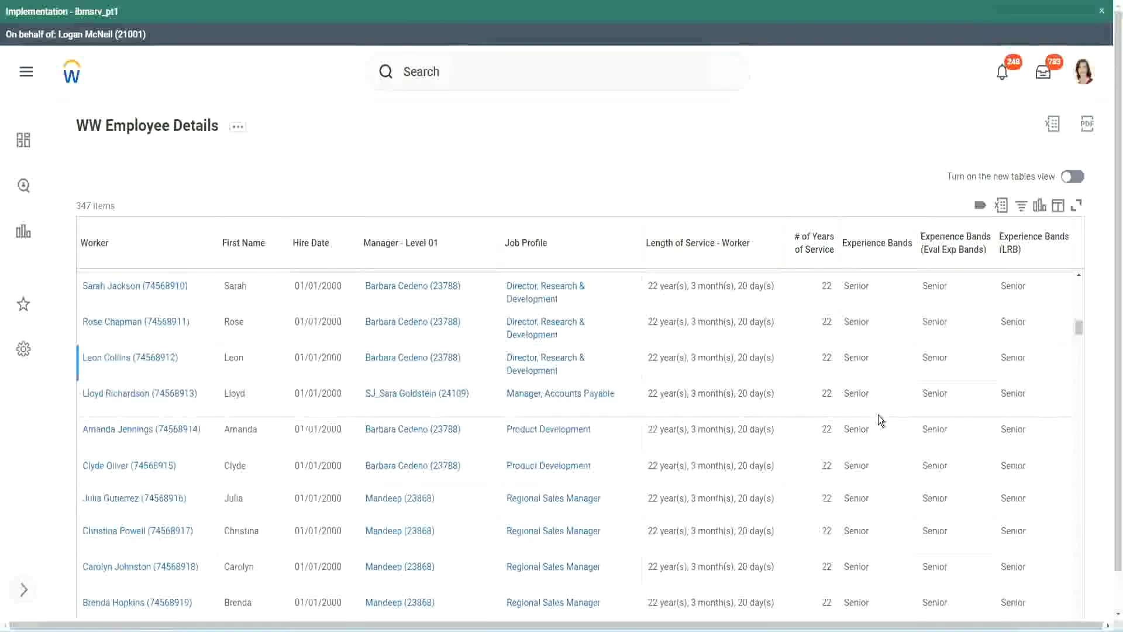